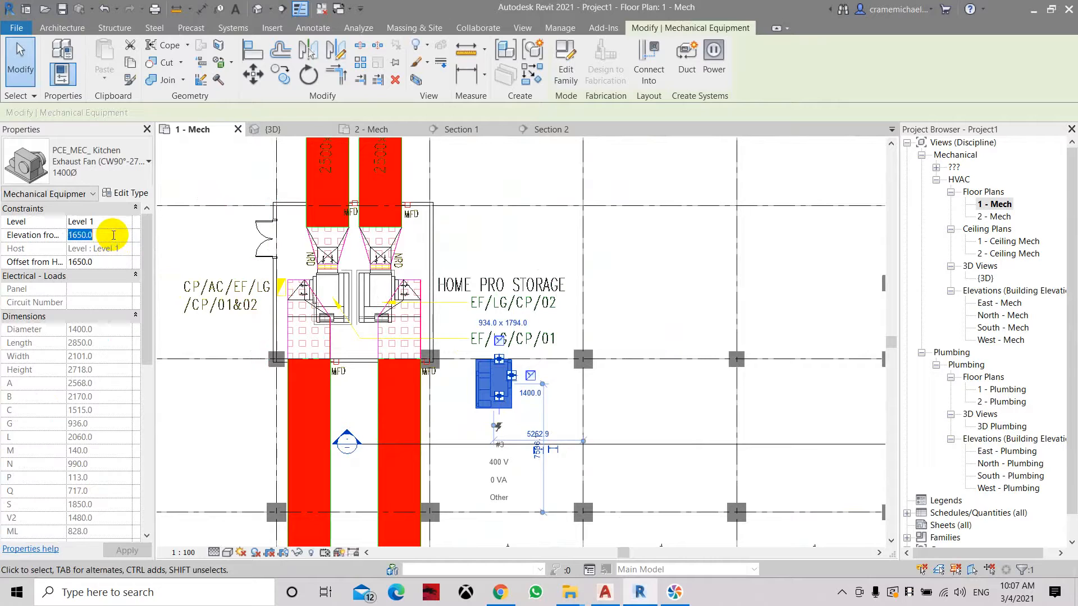
Set the exhaust fan's elevation from level to 0 and move it onto the right-hand fan outline in the fan room
key(Return)
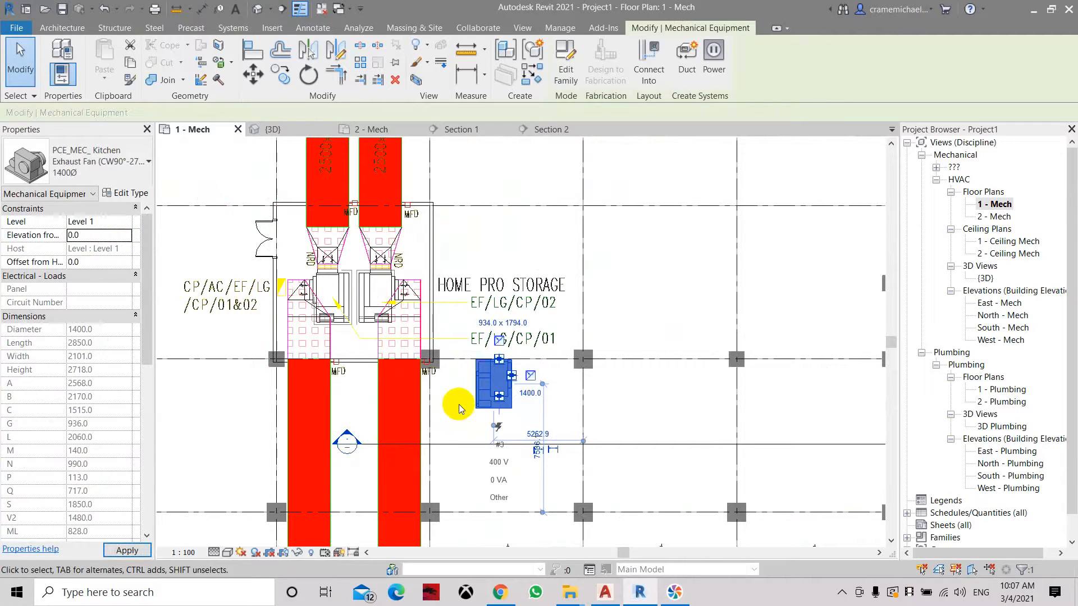
scroll(481, 409, up, 2)
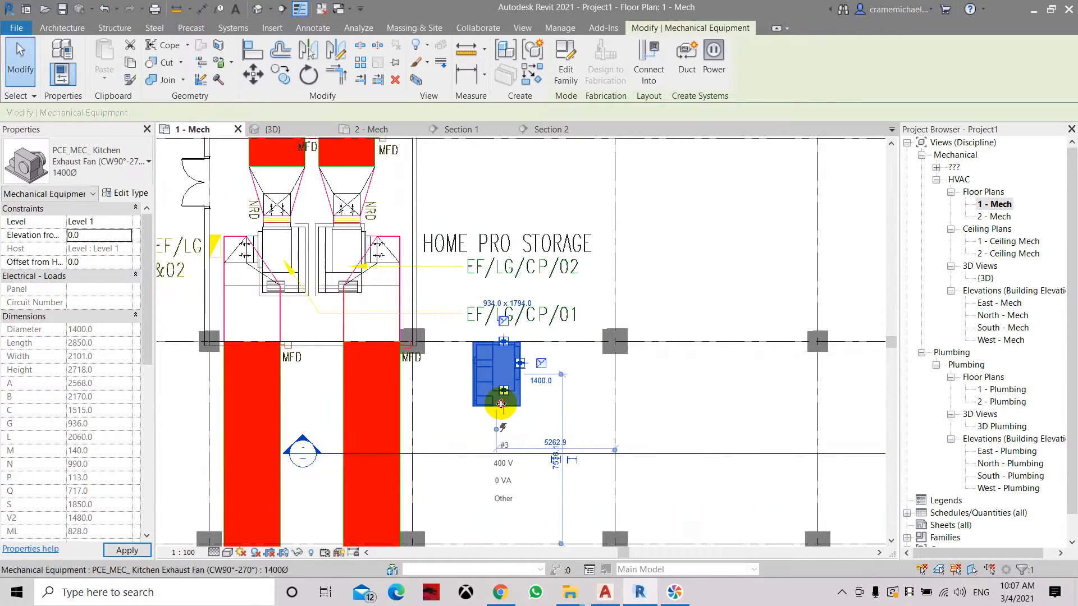
click(254, 75)
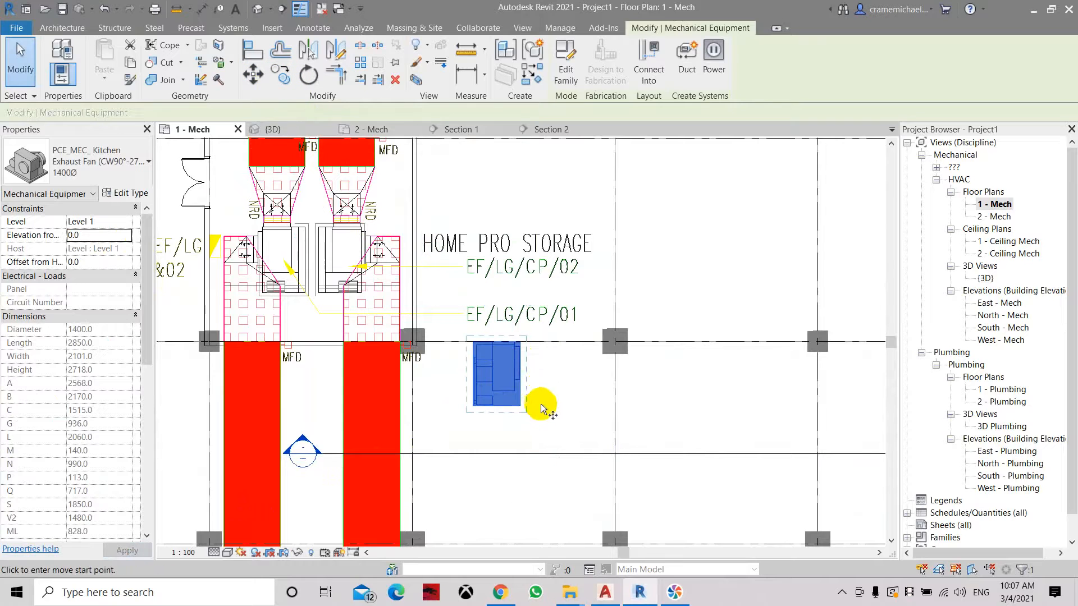
click(512, 407)
scroll(364, 317, up, 5)
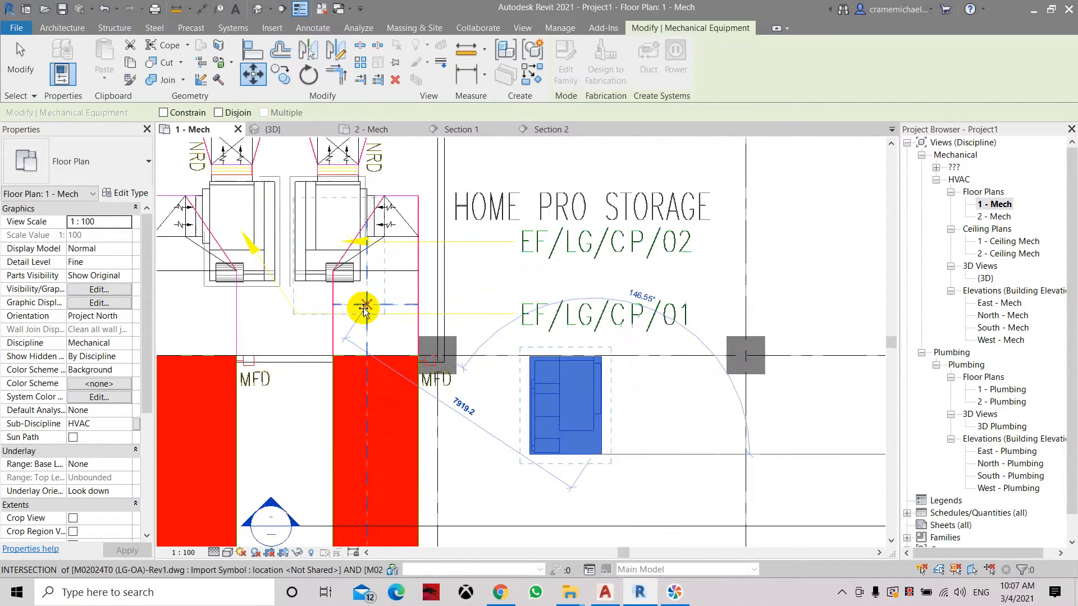
click(358, 262)
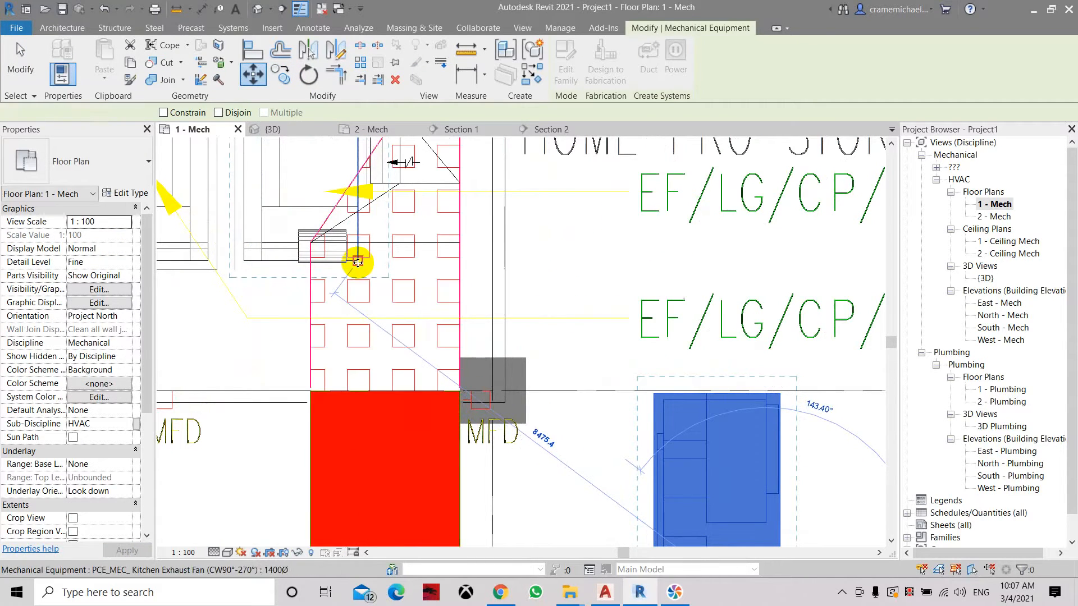
scroll(371, 297, down, 2)
middle_drag(369, 292, 405, 321)
key(Escape)
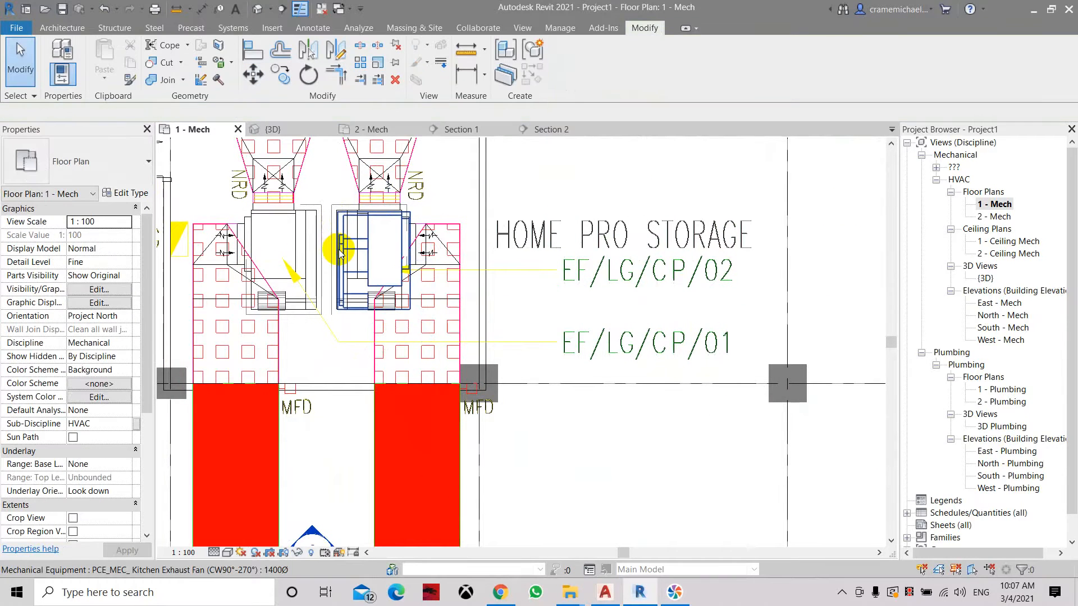
Mirror the fan about the vertical line between the two fan outlines, keeping the original
click(339, 250)
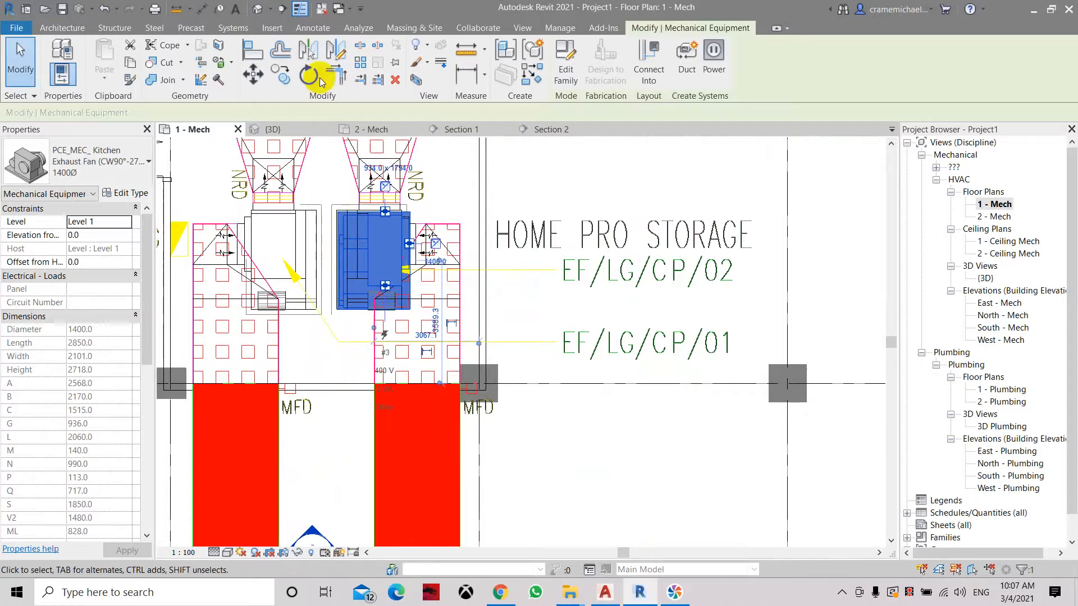
click(308, 51)
click(328, 224)
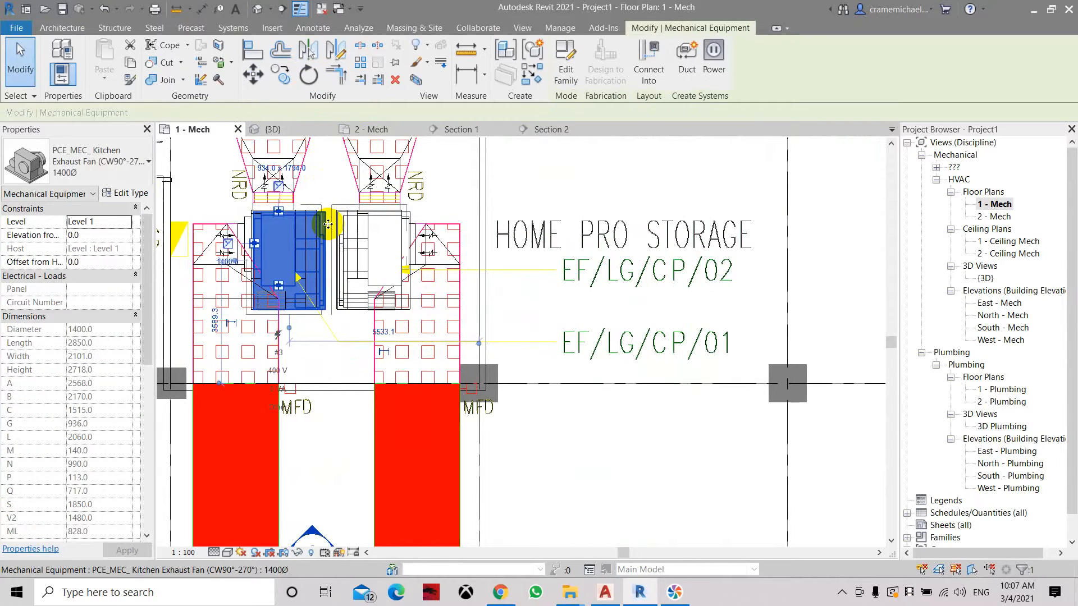
scroll(328, 223, up, 2)
key(Escape)
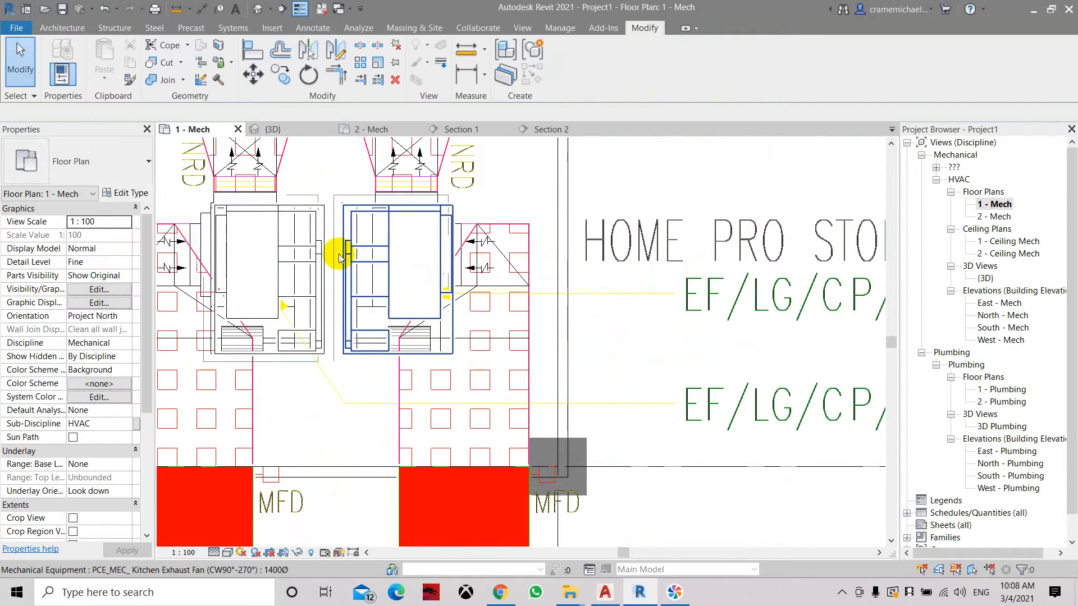
Move the mirrored fan horizontally away from the original so it fits the left-hand fan outline
click(320, 236)
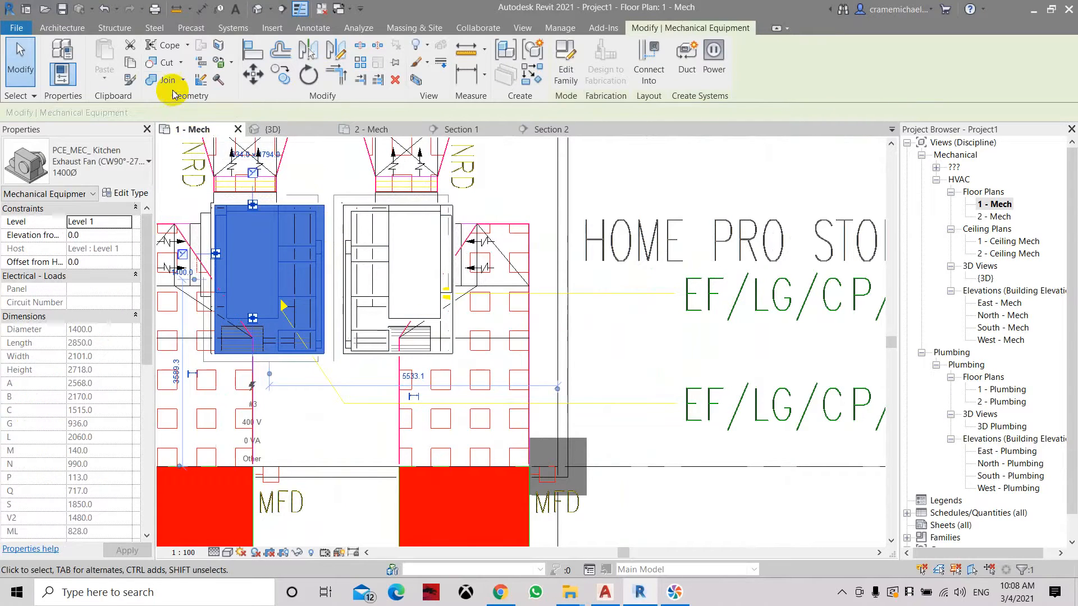
click(253, 75)
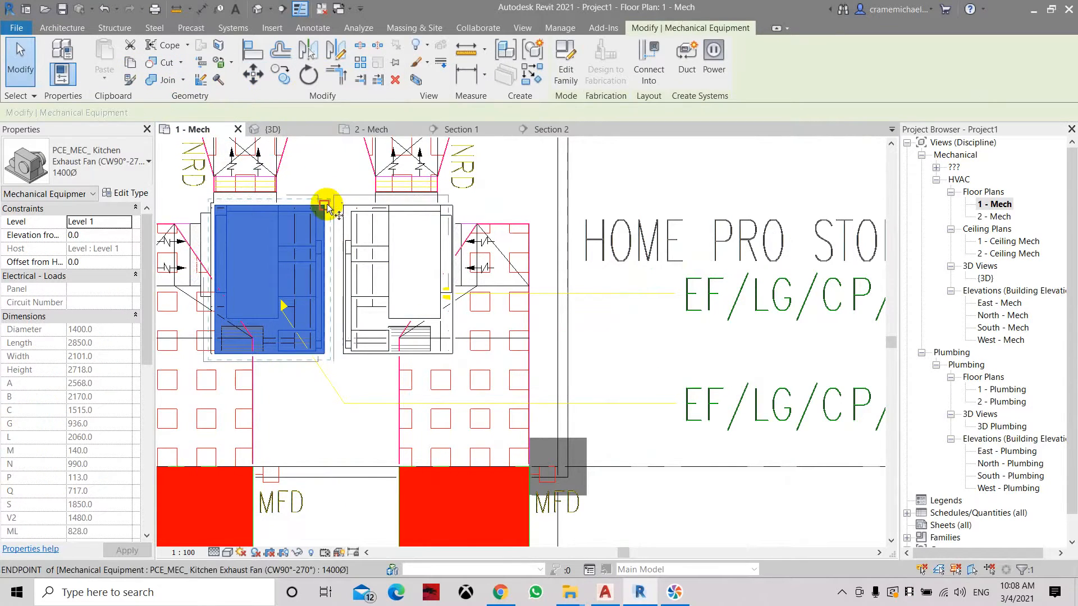
click(242, 257)
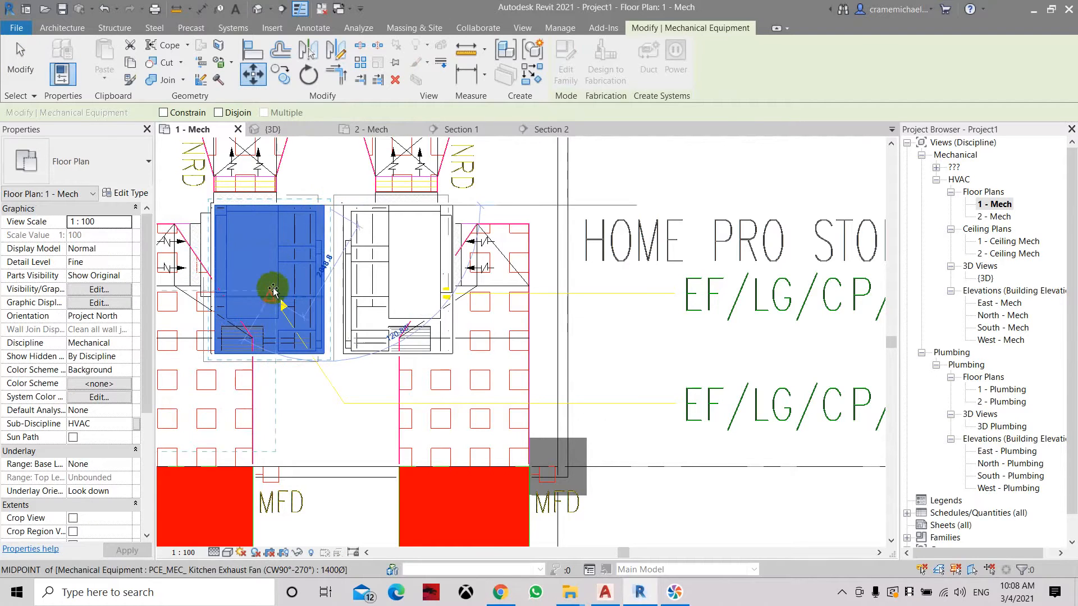
click(309, 208)
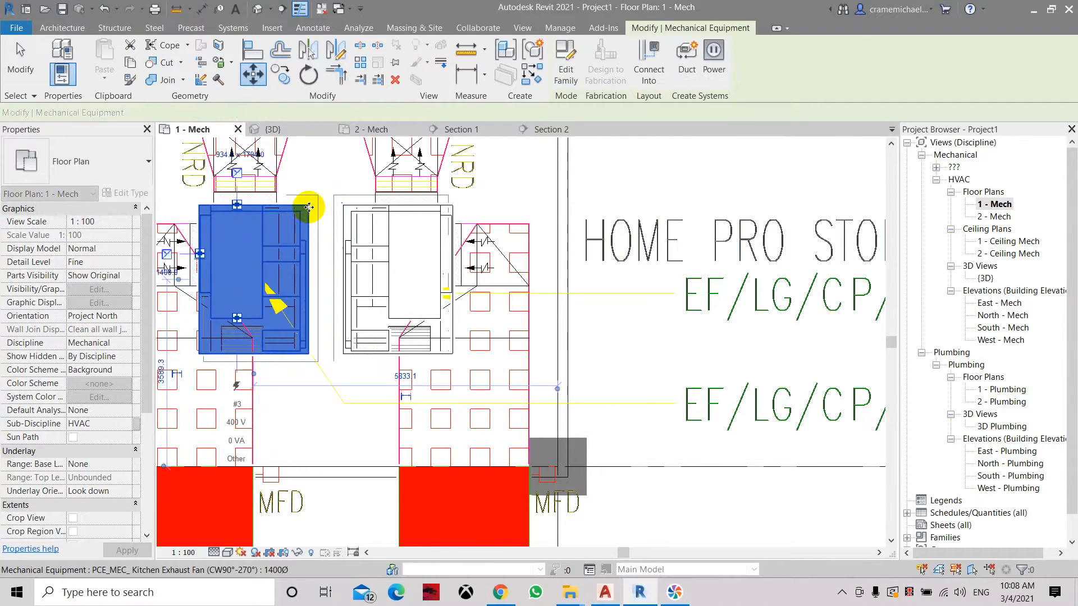
click(333, 363)
scroll(255, 262, down, 3)
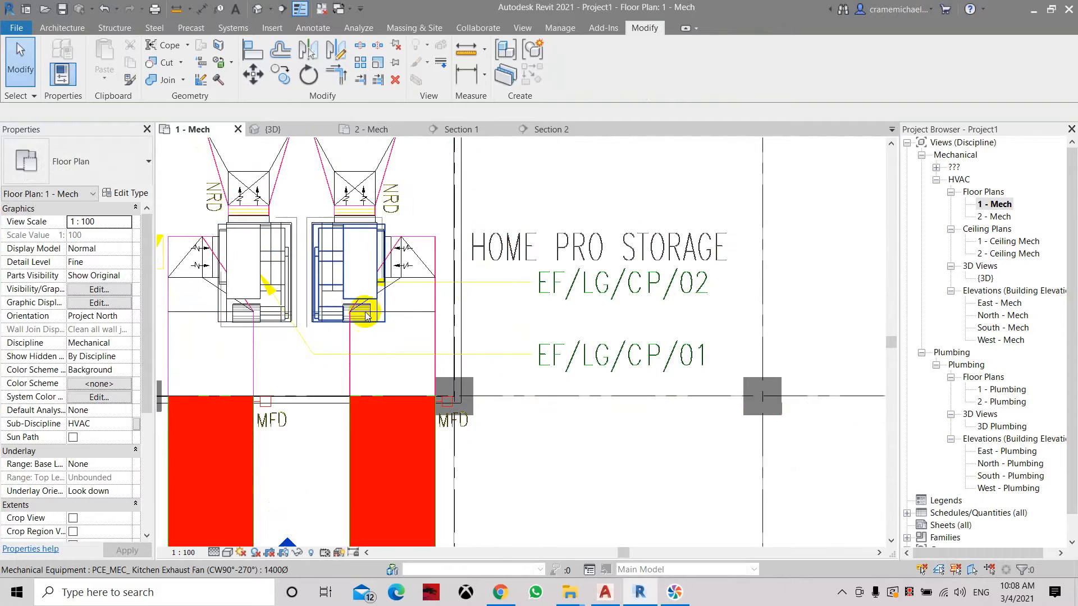
scroll(393, 317, up, 2)
middle_drag(407, 321, 380, 305)
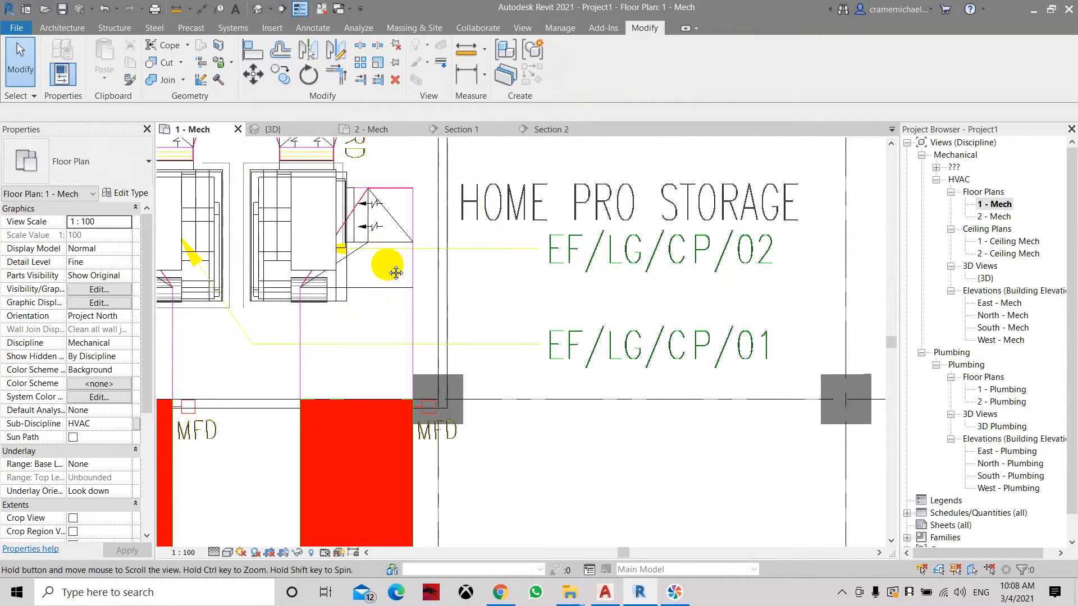
click(298, 199)
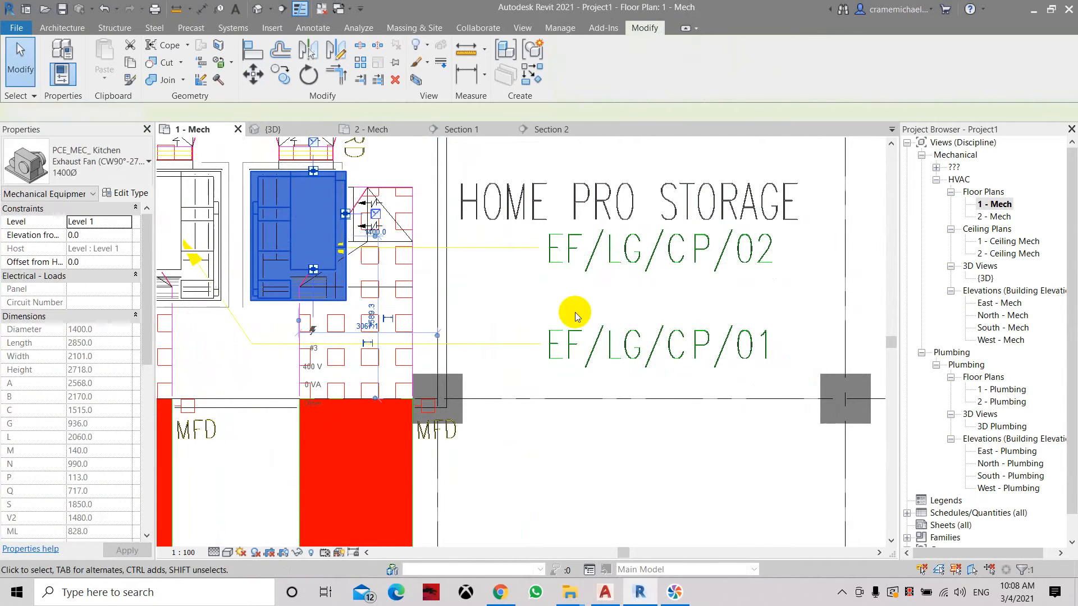
scroll(575, 312, down, 4)
key(Escape)
Move the horizontal section line from below the fan room up to just below the two fans
click(606, 430)
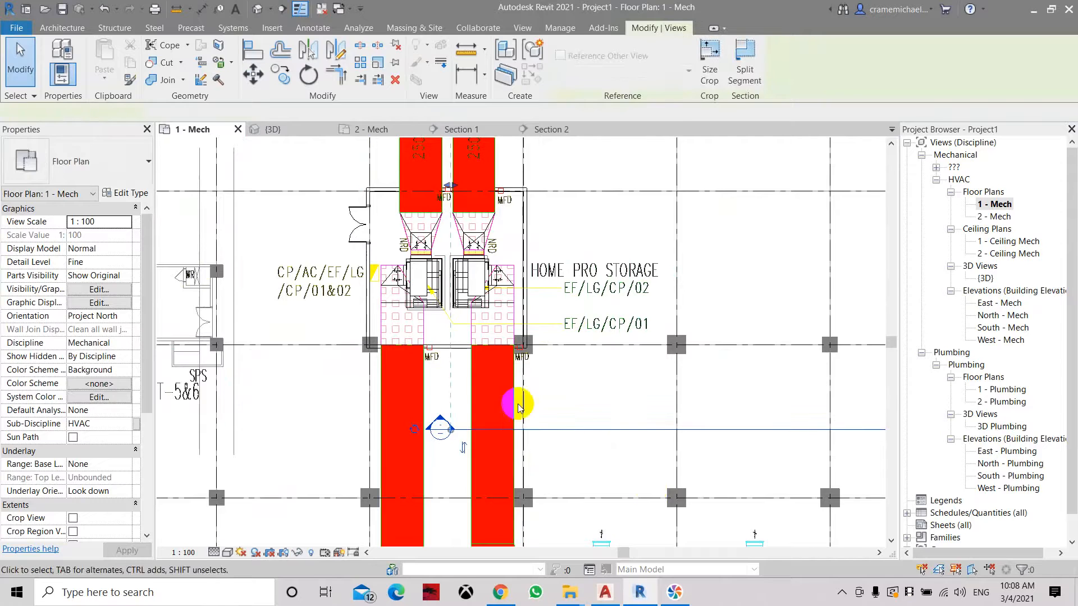
click(277, 79)
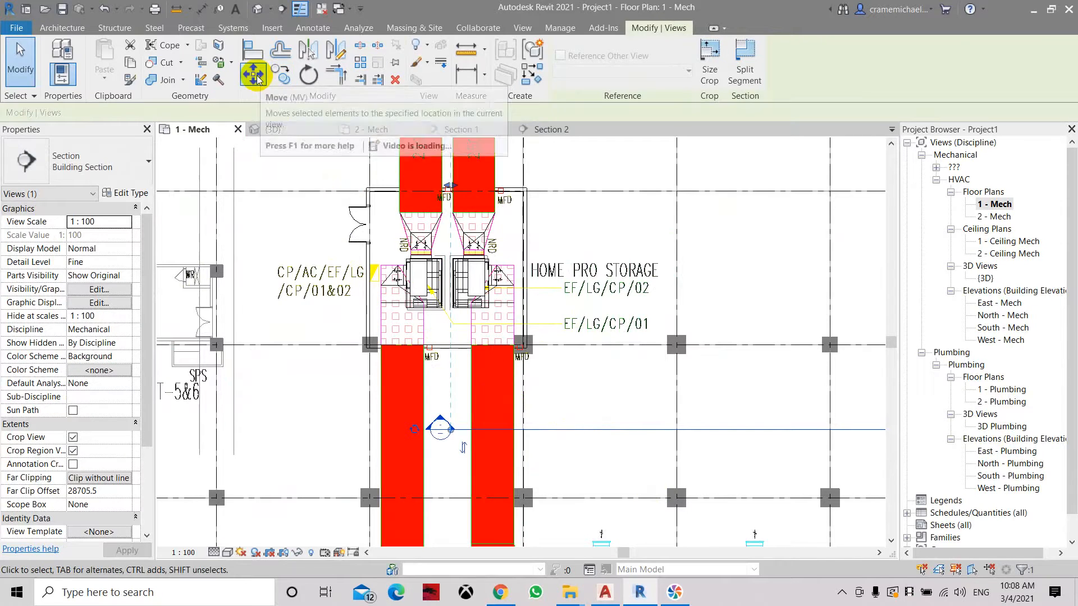
click(595, 430)
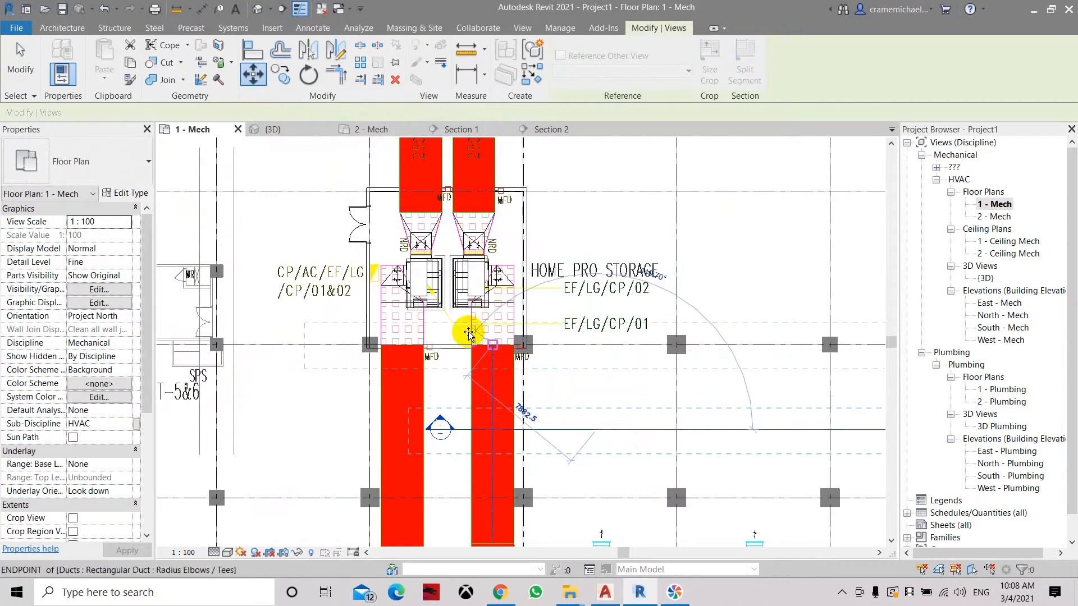
scroll(401, 308, up, 2)
click(403, 325)
scroll(228, 312, down, 1)
scroll(234, 315, down, 5)
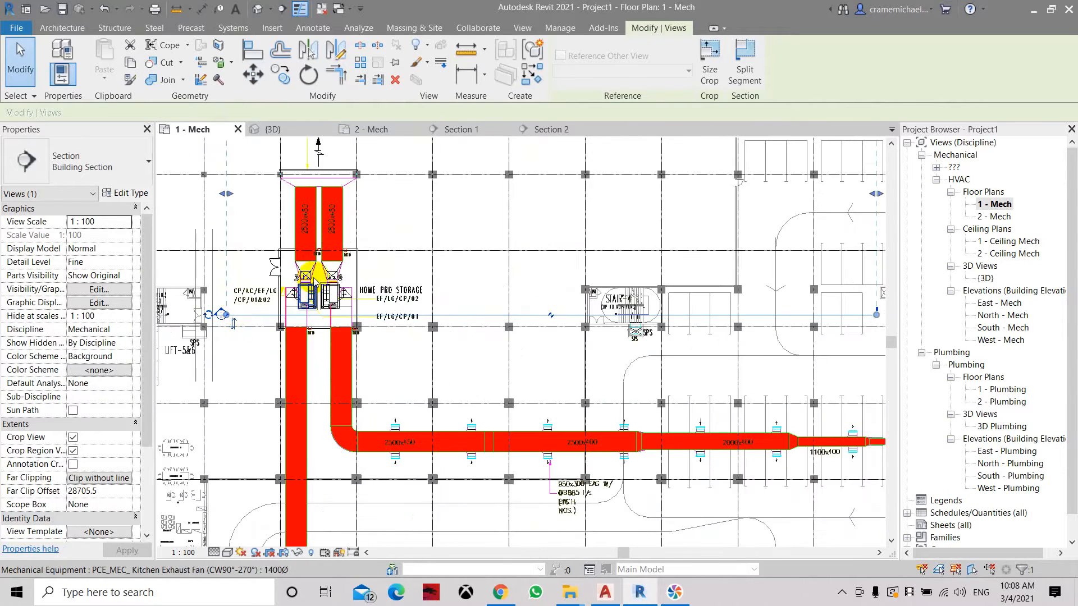
Shorten the section's view depth to a far clip offset of 6446 mm, just beyond the fans
drag(435, 161, 435, 256)
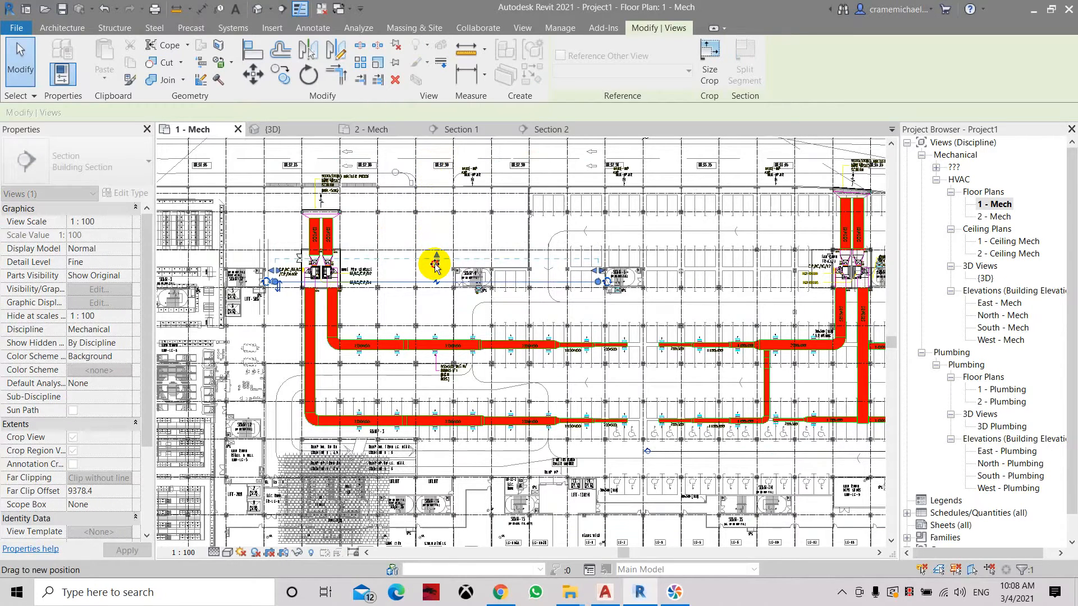
drag(436, 261, 436, 257)
scroll(270, 285, up, 3)
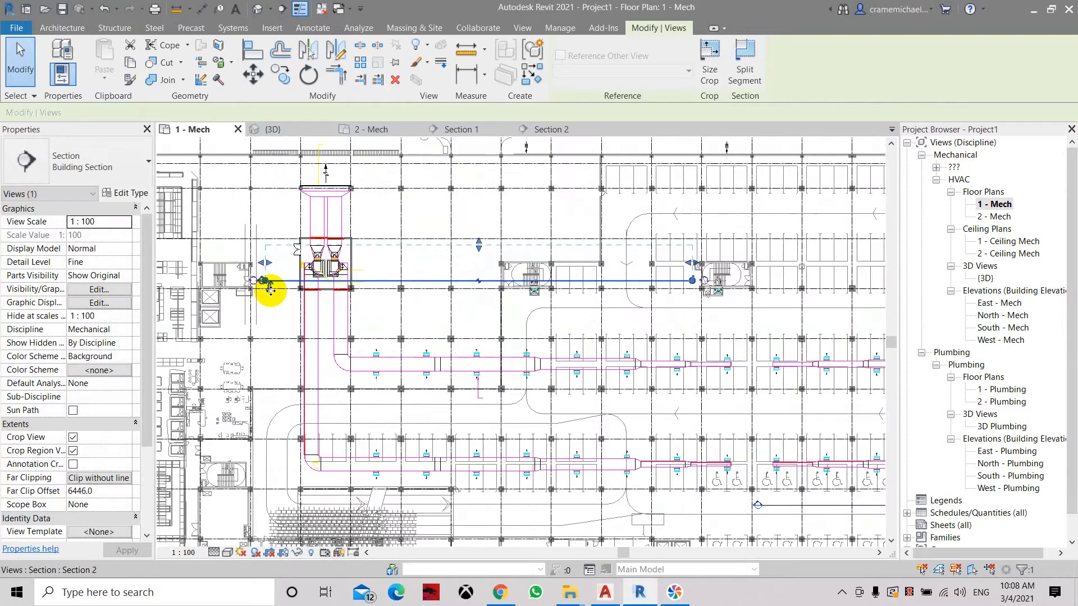
Open the Section 2 view and pull the right edge of its crop region in to just past grid 29
double_click(257, 268)
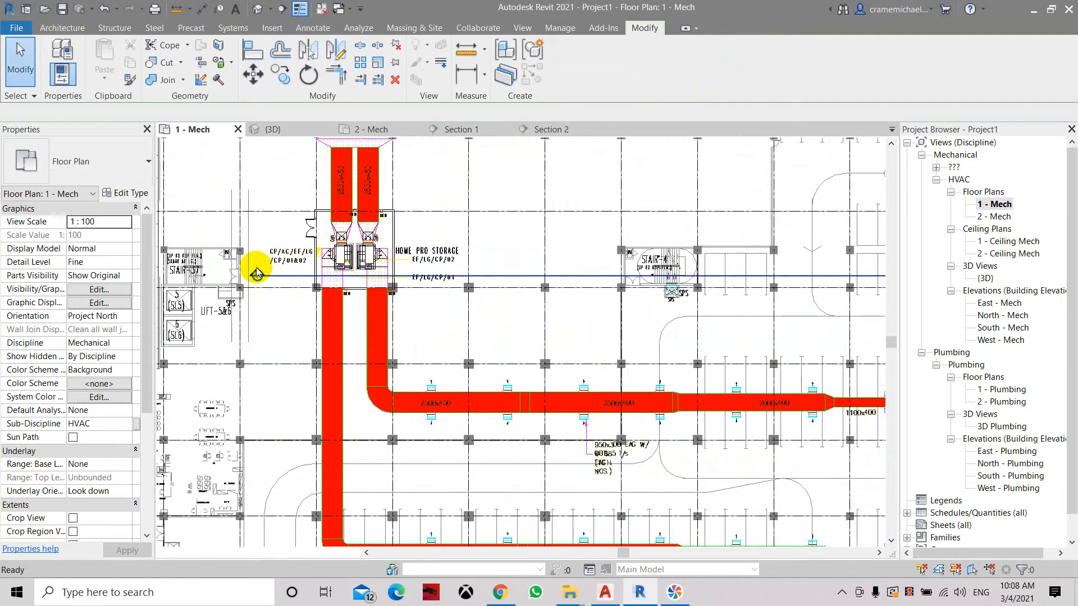
scroll(412, 351, up, 3)
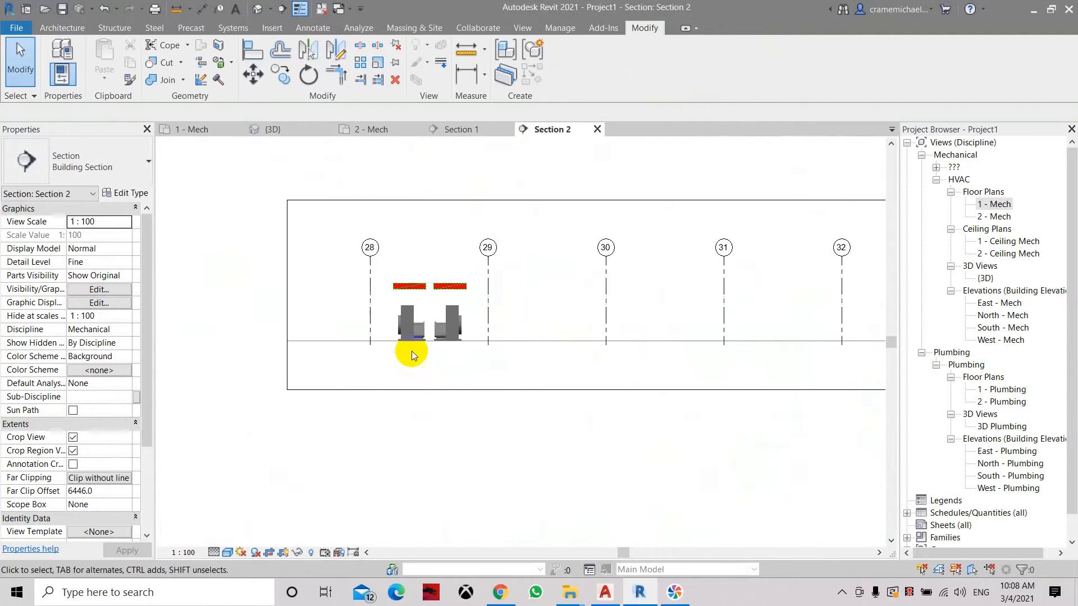
scroll(477, 337, up, 2)
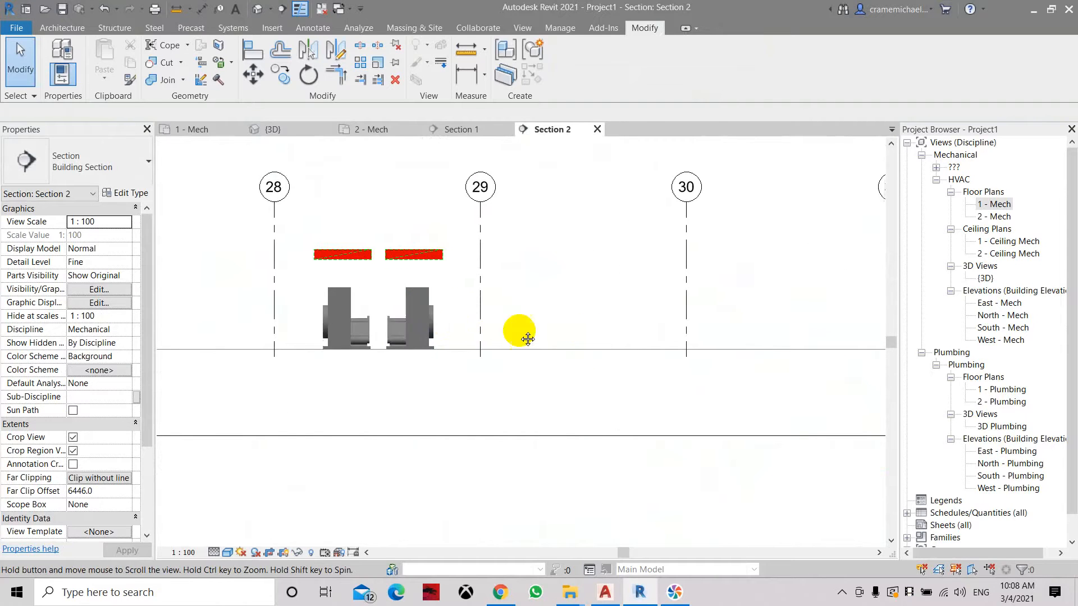
middle_drag(517, 337, 190, 271)
scroll(298, 273, down, 5)
scroll(298, 273, down, 1)
click(599, 258)
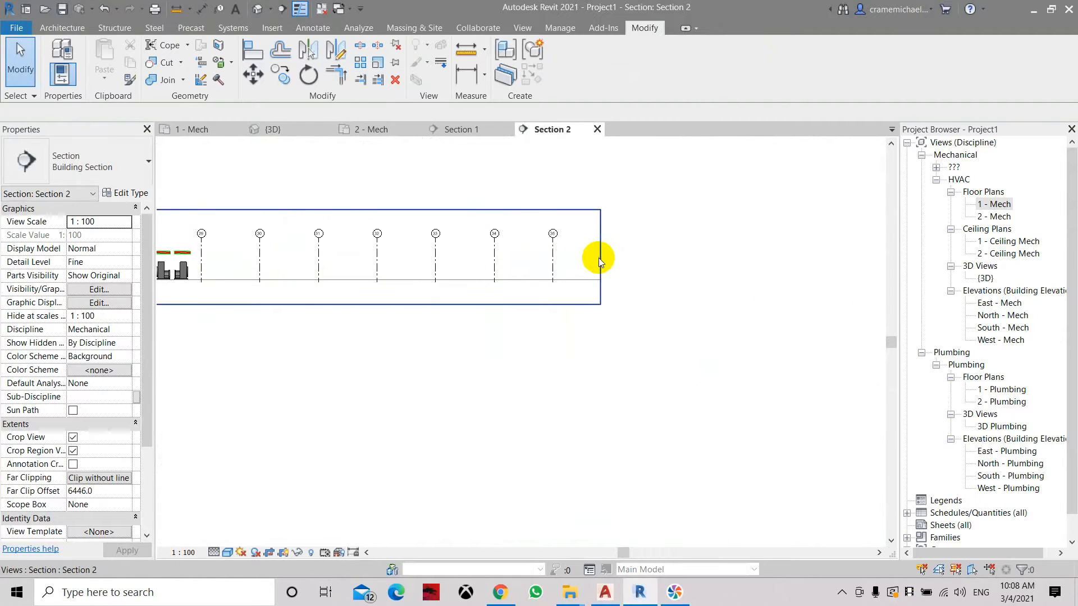
drag(601, 258, 227, 251)
Draw a short horizontal 1400 mm diameter round exhaust duct from the right fan's round side connector
scroll(174, 284, up, 4)
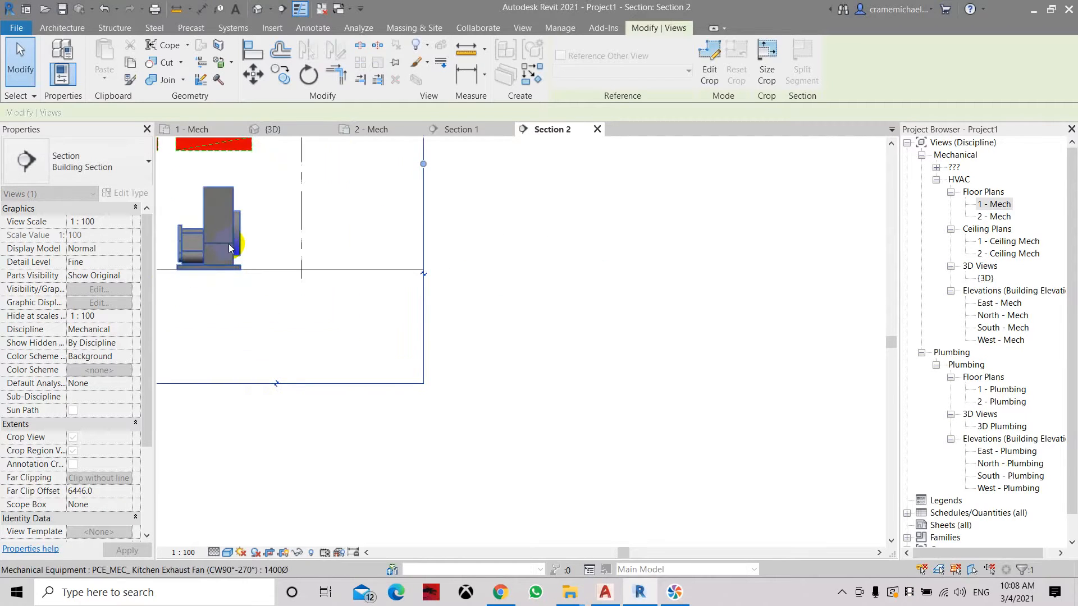
click(247, 238)
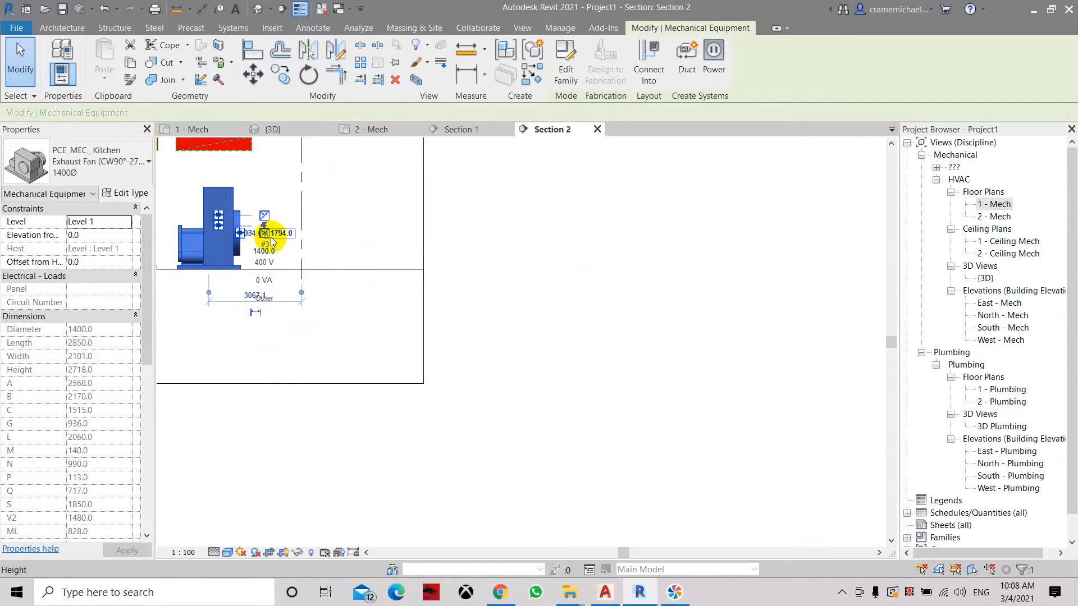
click(359, 274)
middle_drag(360, 274, 545, 321)
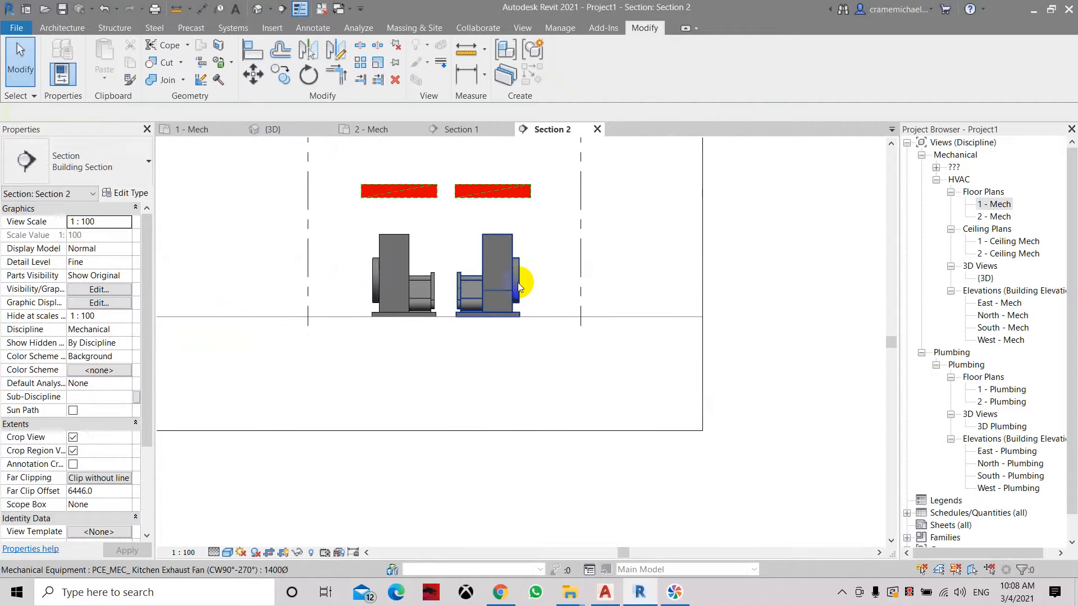
click(546, 286)
scroll(546, 285, up, 2)
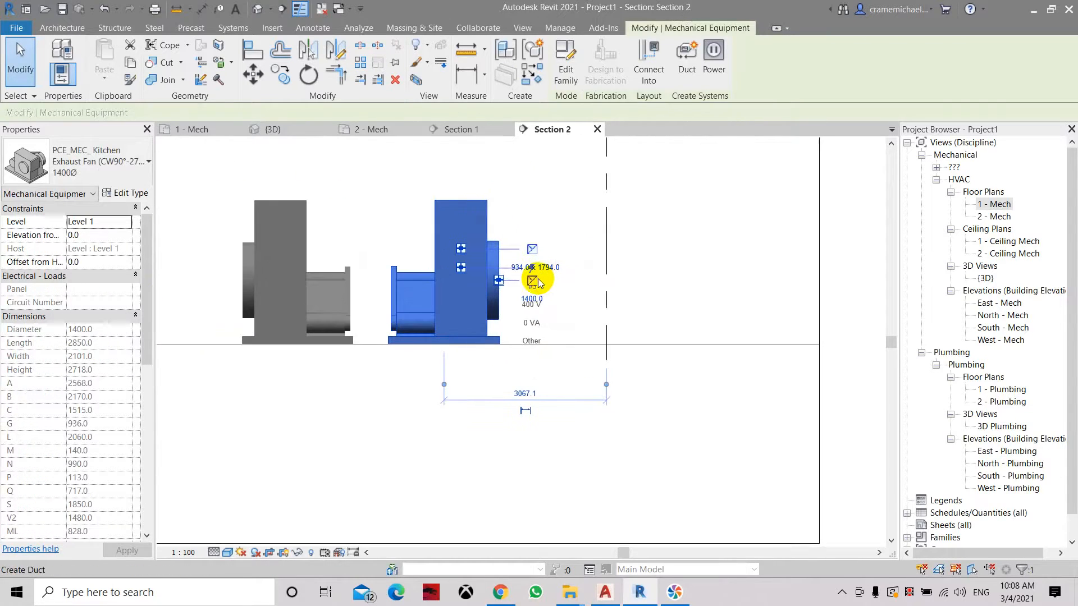
click(532, 281)
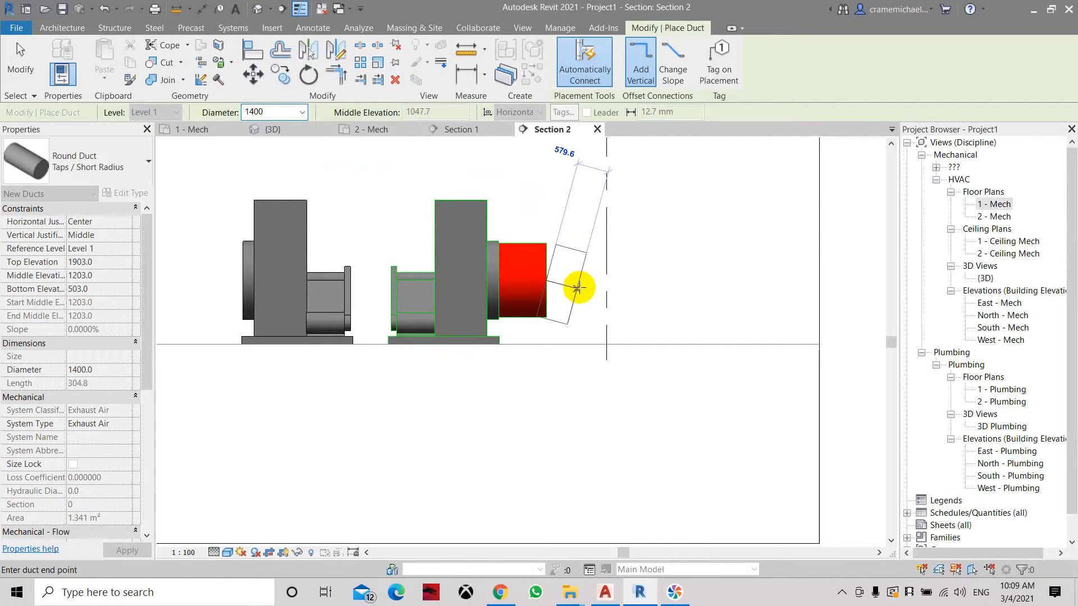
click(580, 291)
key(Escape)
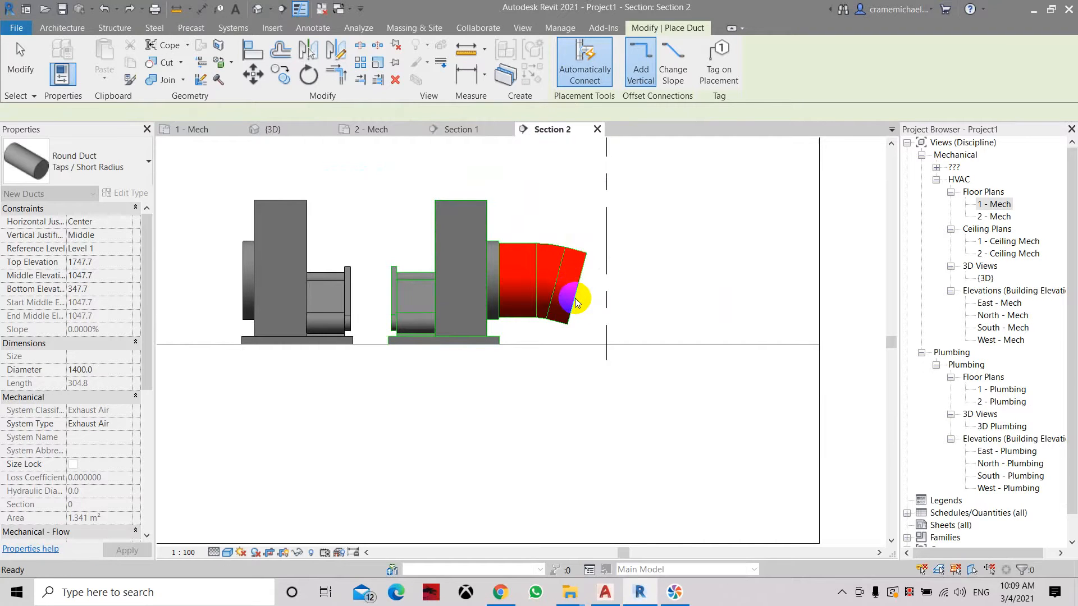
key(ctrl+z)
click(547, 280)
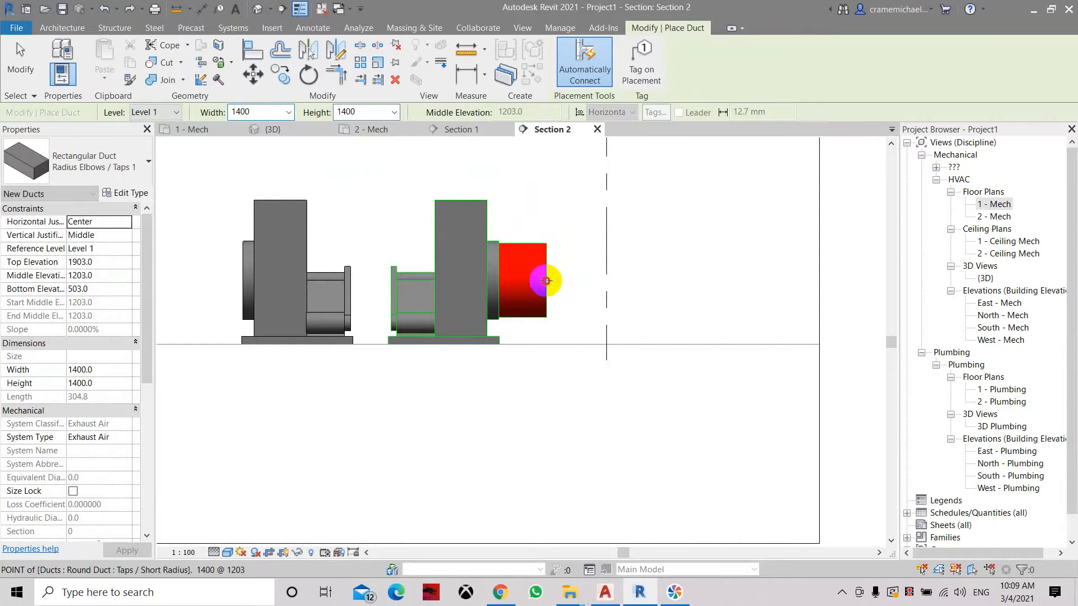
key(Escape)
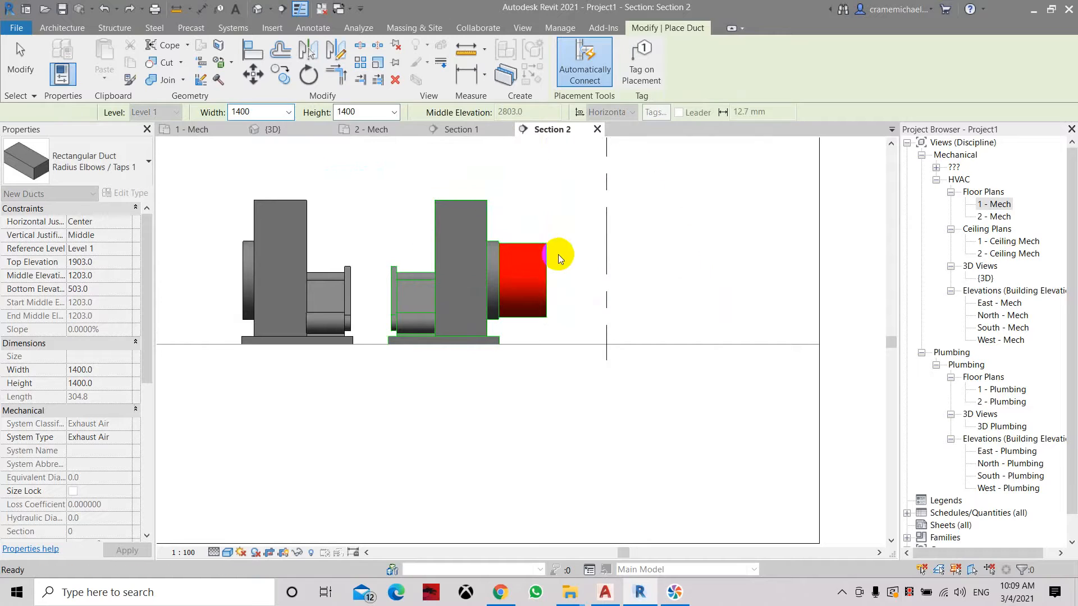
In the 1 - Mech floor plan, set up a new Generic - 200mm wall with its top constraint up to Level 2
double_click(989, 204)
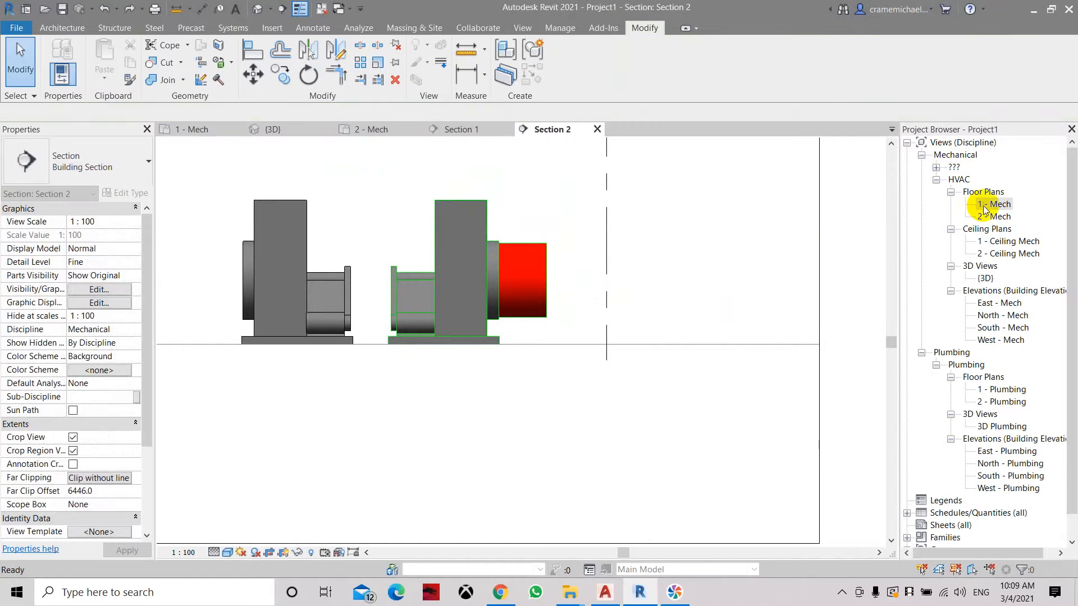
scroll(387, 240, up, 5)
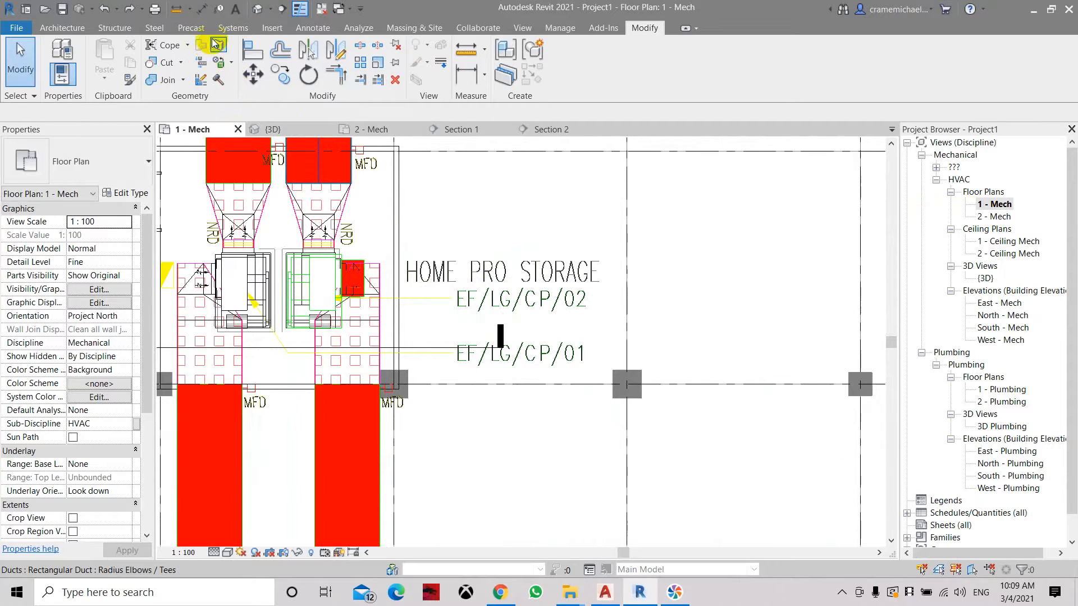
click(73, 26)
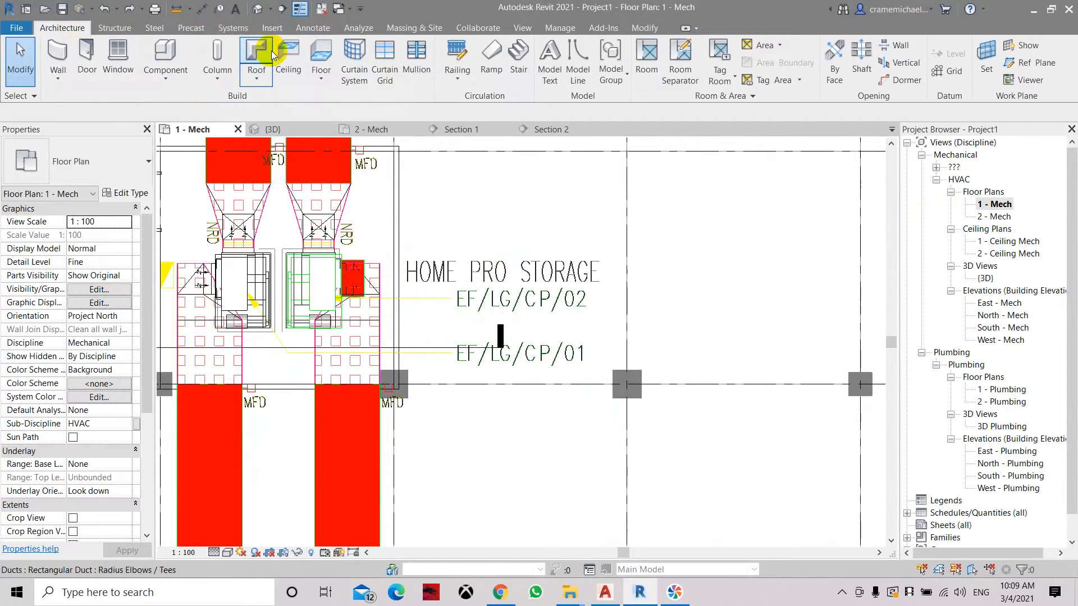
click(56, 81)
click(79, 99)
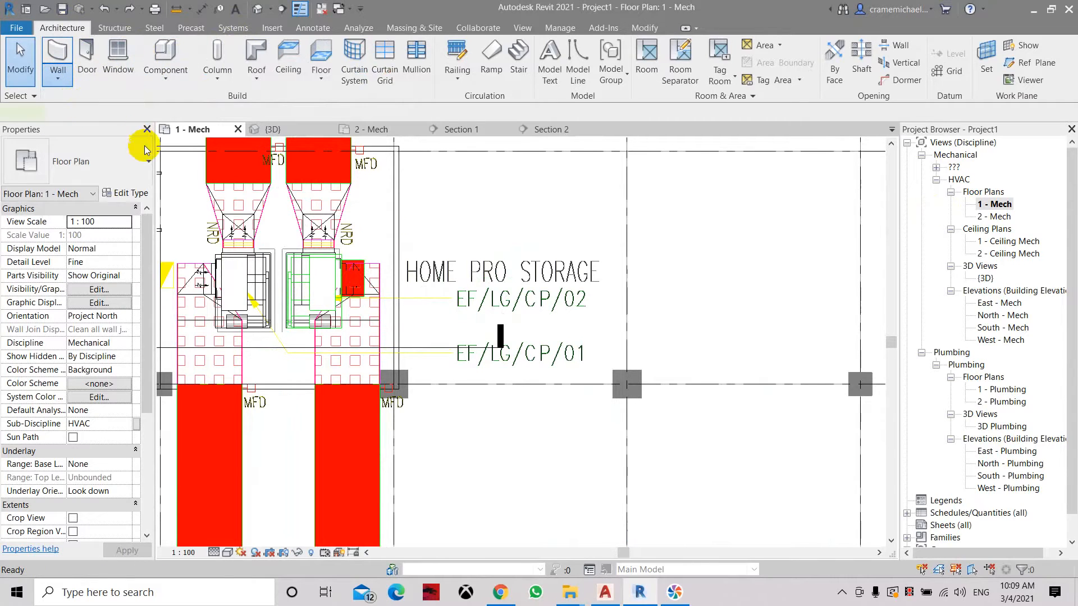
click(127, 289)
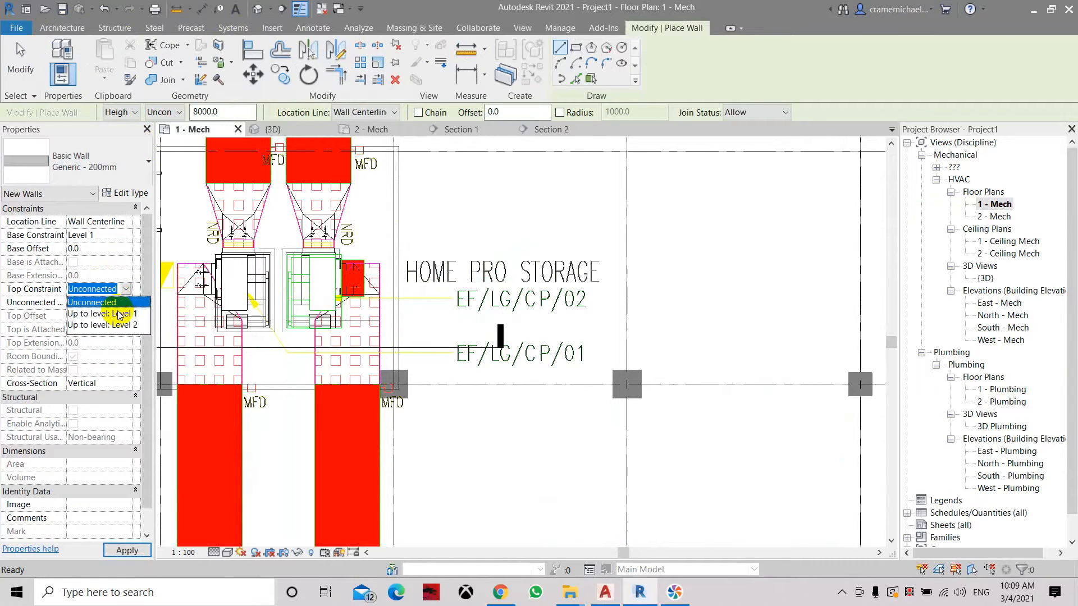
click(119, 315)
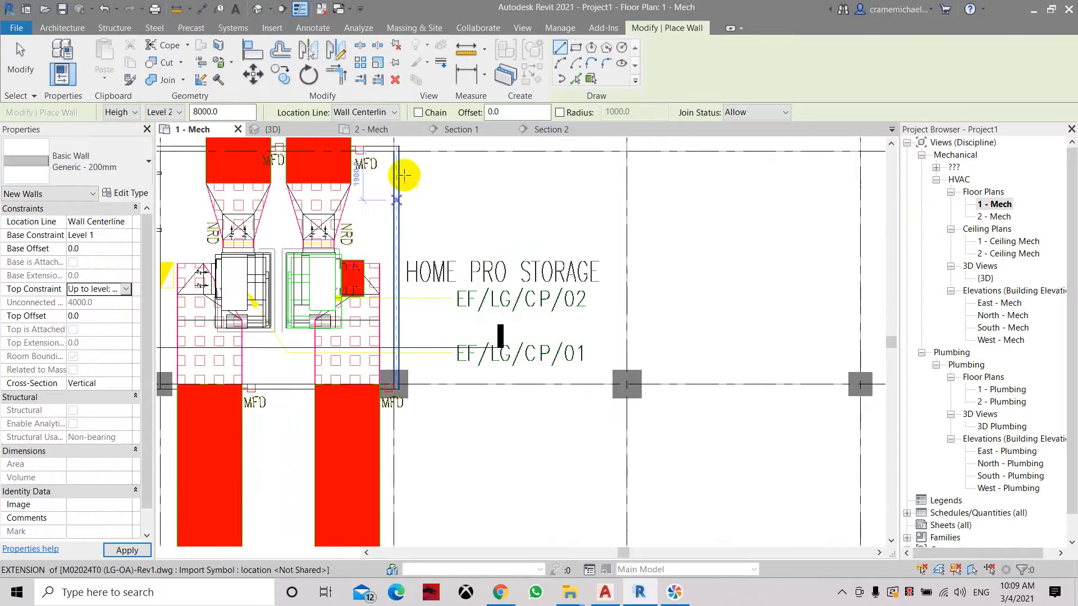
Draw the wall about 8546 mm long over the CAD wall lines on the right side of the fan room
scroll(391, 150, up, 2)
click(392, 149)
click(396, 512)
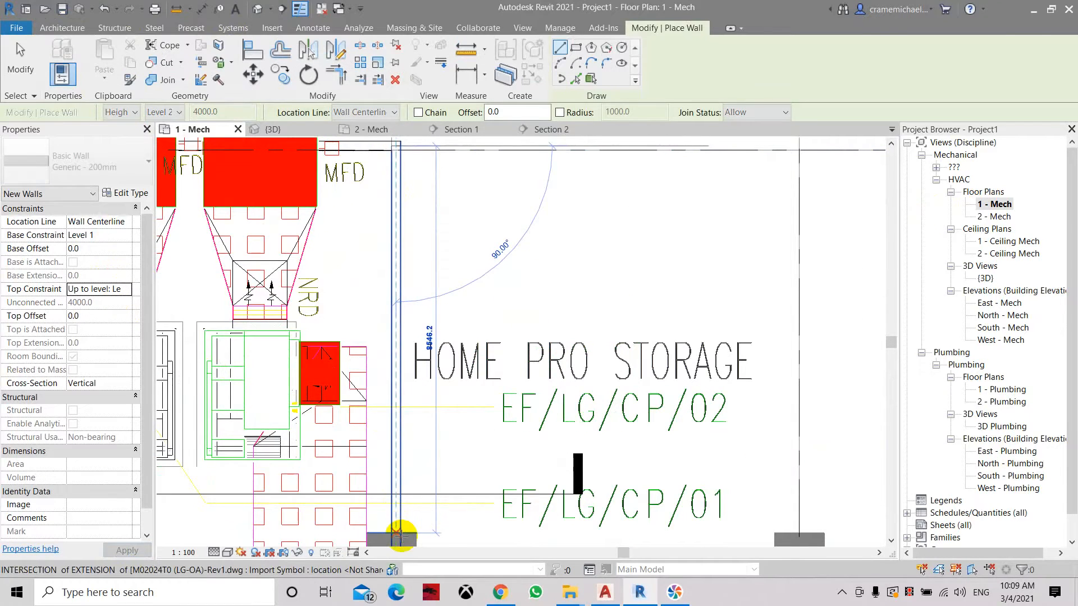
key(Escape)
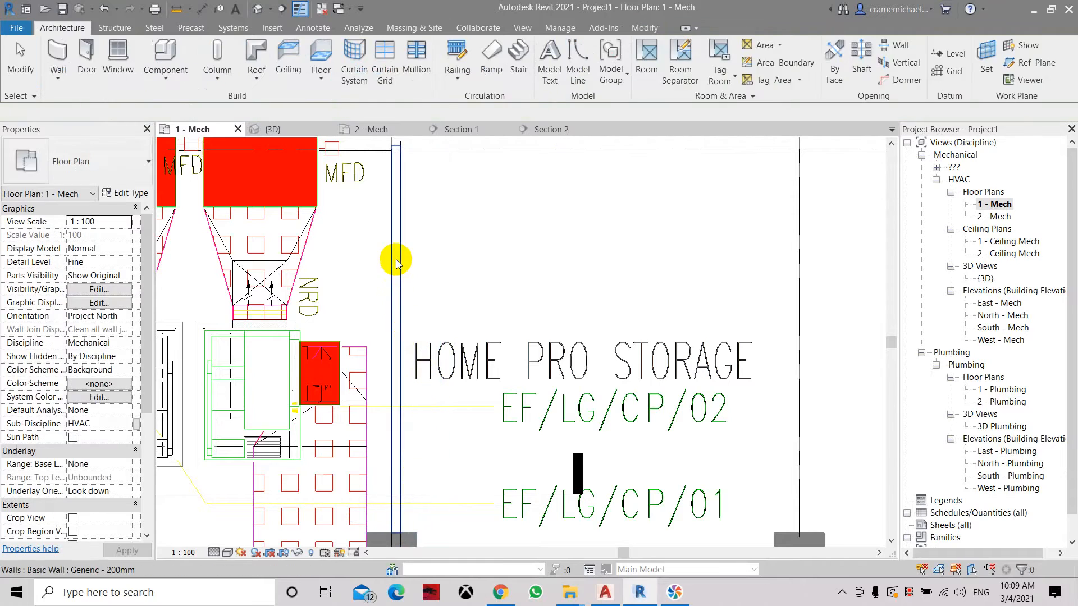
click(396, 260)
key(Escape)
Open the Section 2 view from its section marker in the floor plan
scroll(340, 231, down, 3)
middle_drag(224, 284, 357, 307)
double_click(219, 340)
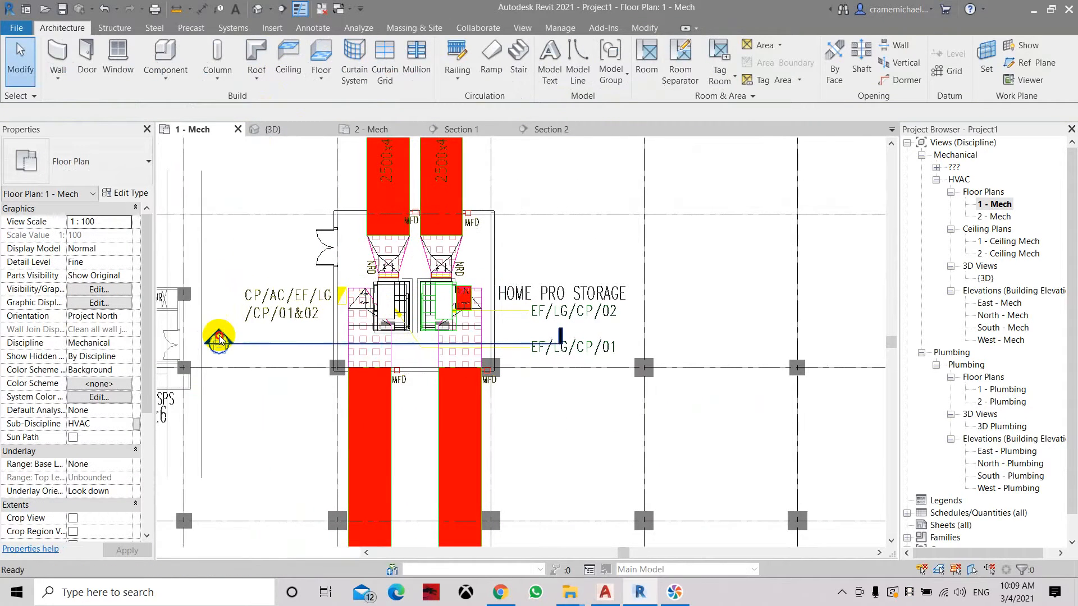
click(609, 293)
middle_drag(637, 309, 538, 390)
key(Escape)
middle_drag(392, 326, 371, 358)
click(371, 357)
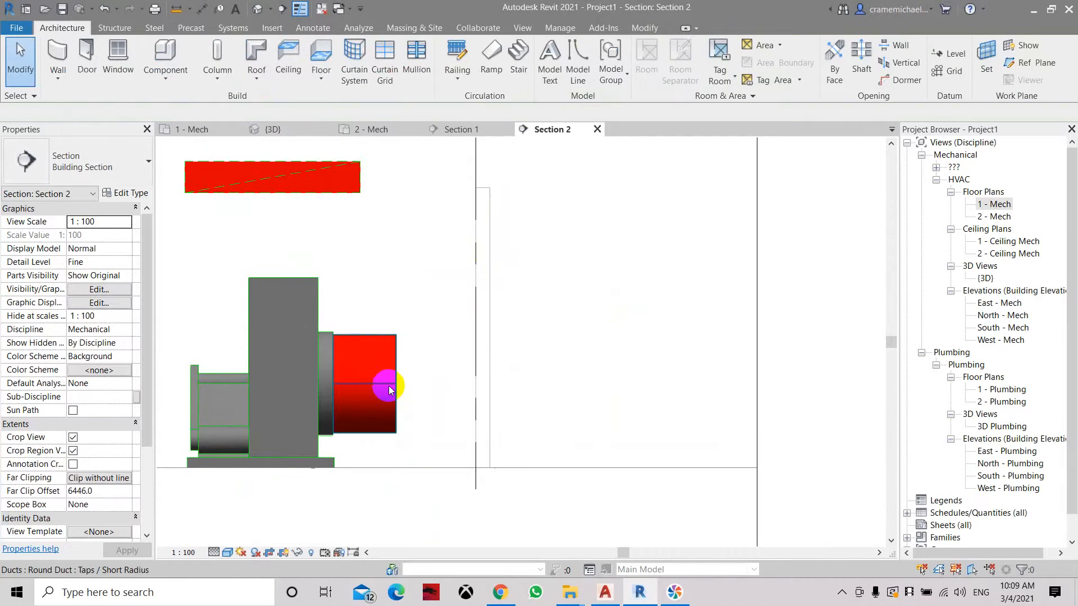
Stretch the right fan's round exhaust duct to a length of 1300 mm
click(395, 384)
drag(396, 384, 424, 384)
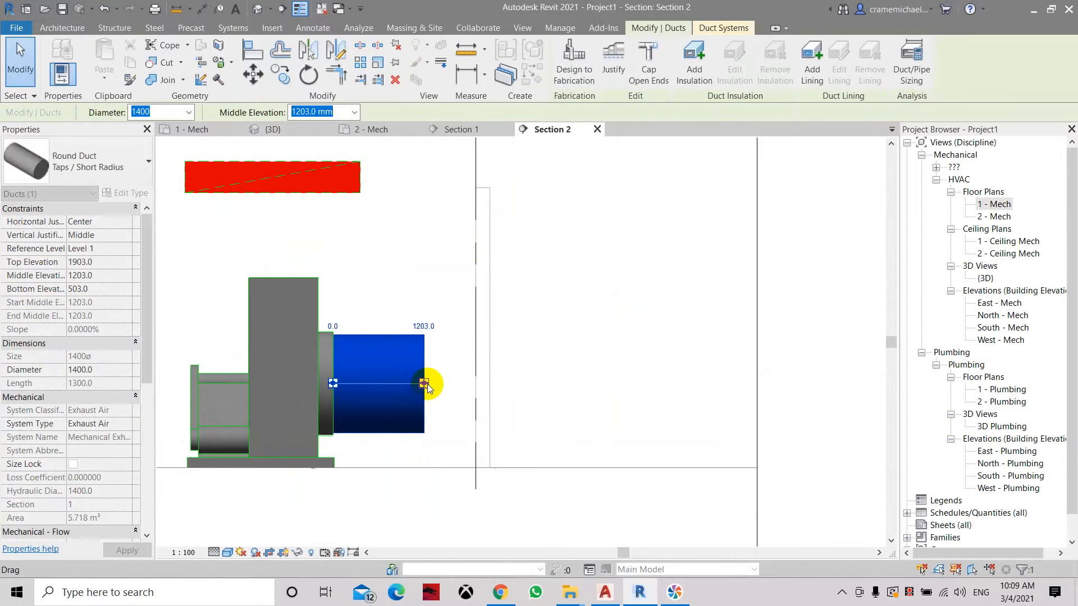
key(Escape)
Replace the right fan's round duct with a new 1400 mm diameter duct about 1300 mm long from the side connector
click(387, 383)
key(Delete)
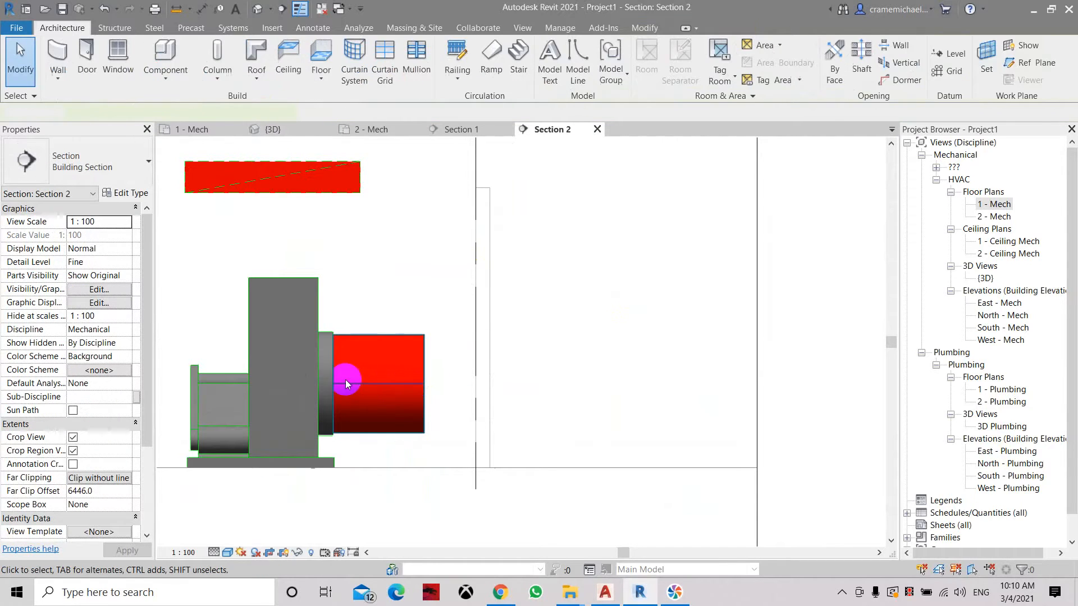
click(327, 380)
click(369, 387)
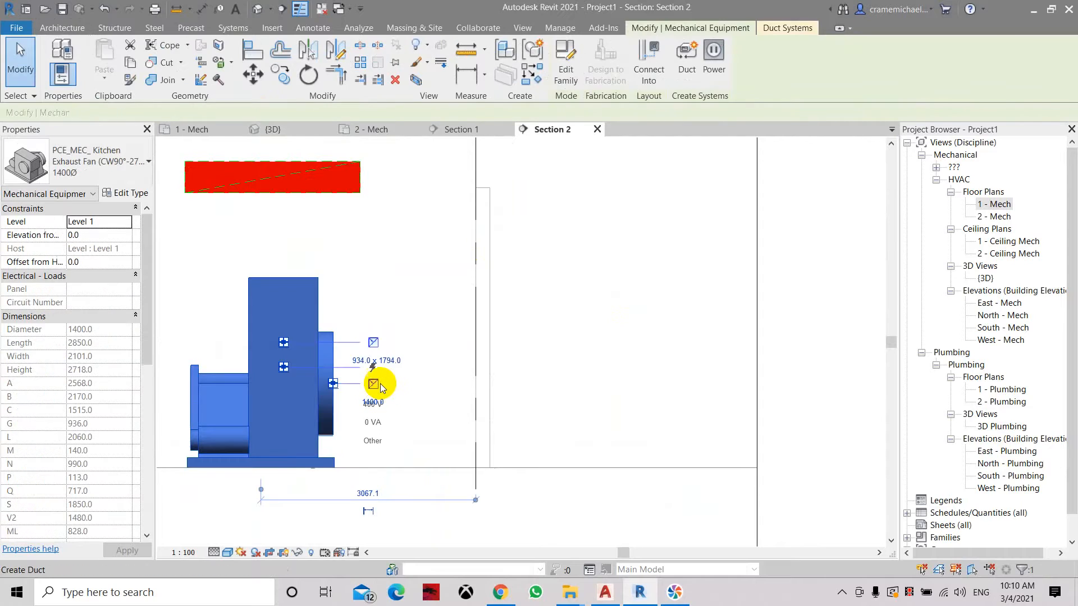
click(391, 385)
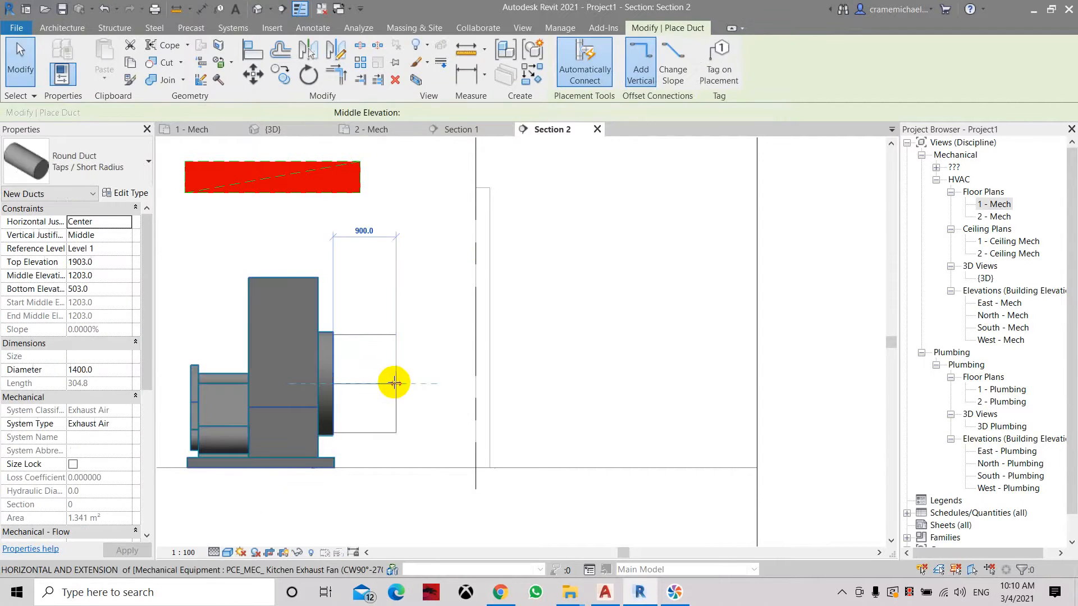
click(425, 384)
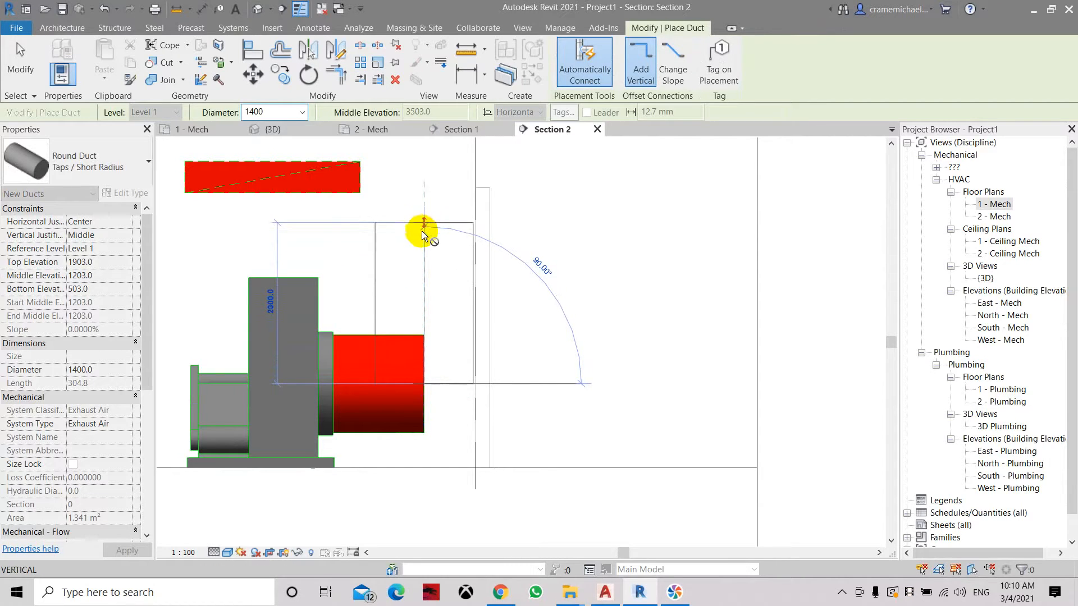
key(Escape)
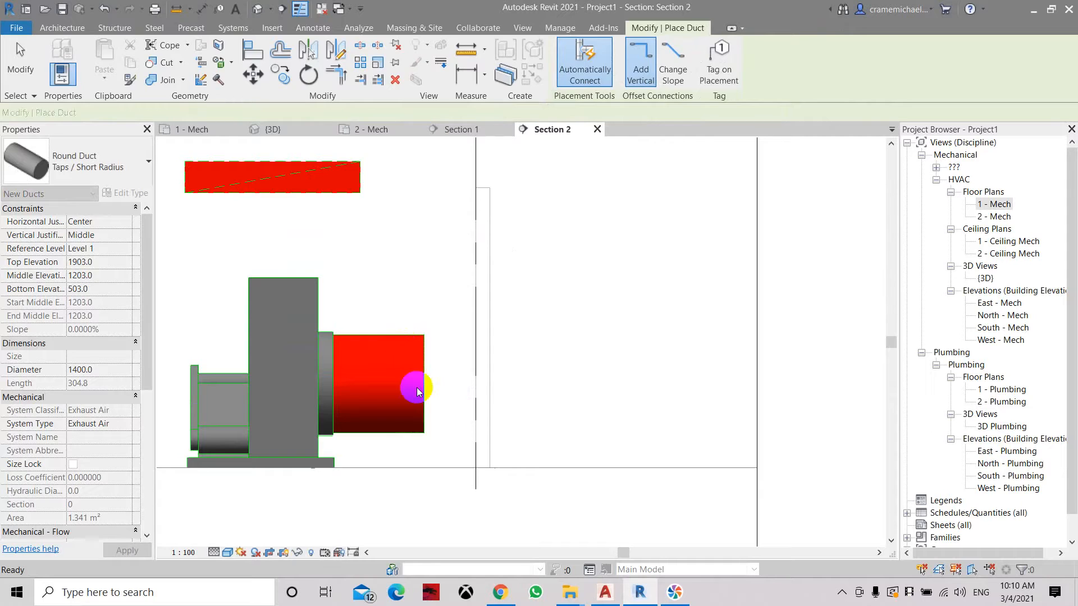
key(Escape)
Shorten the new round duct to a short stub beside the right fan's side connector
click(423, 384)
drag(424, 384, 359, 398)
click(390, 341)
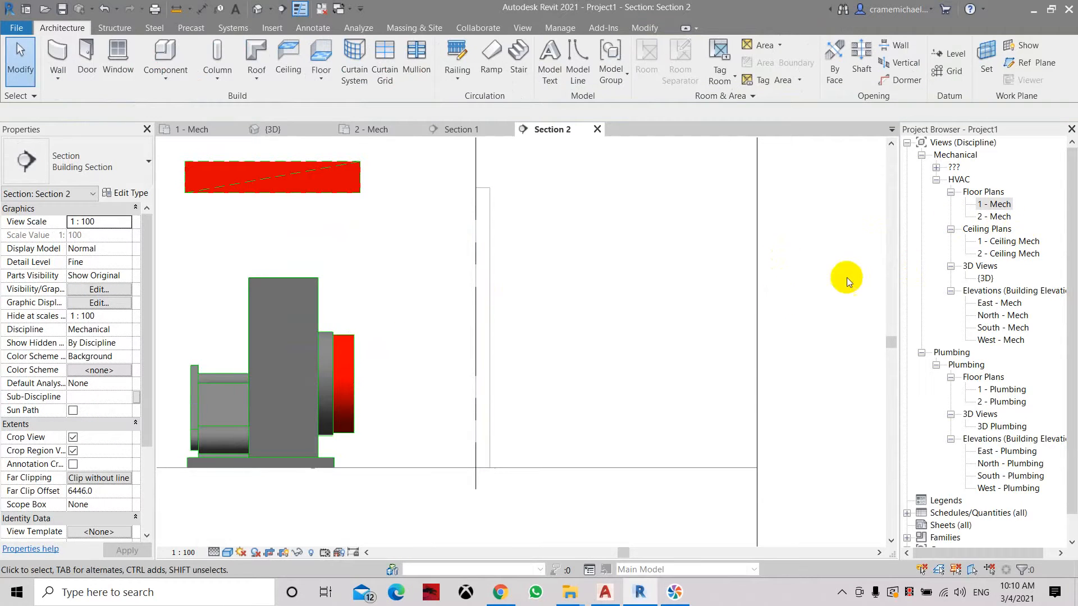
Open the 1 - Mech floor plan and measure the width of the round duct stub at its open end
double_click(999, 204)
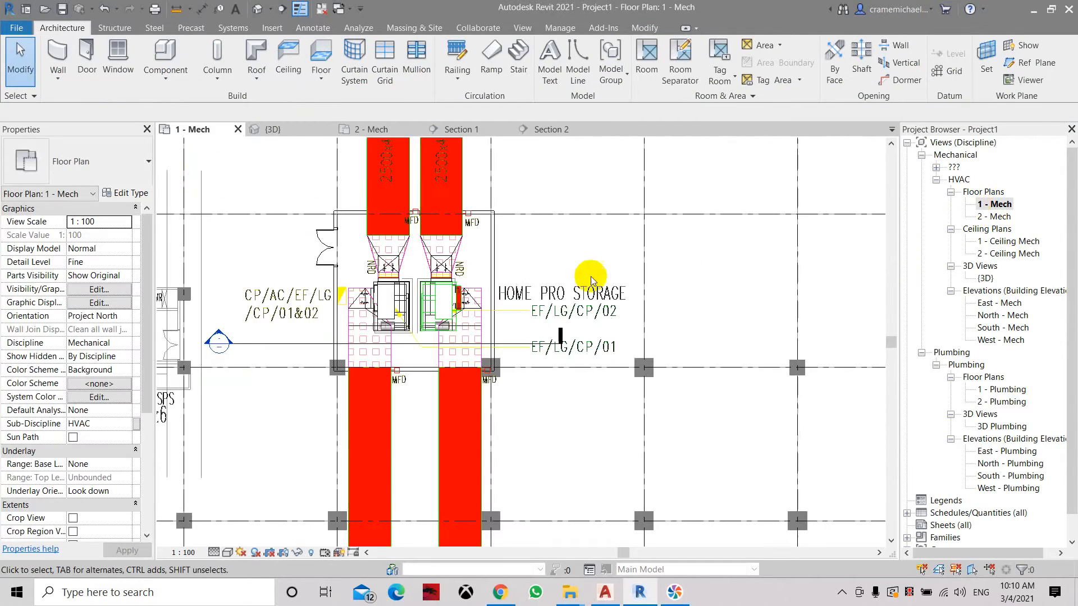
scroll(477, 297, up, 4)
scroll(449, 348, up, 2)
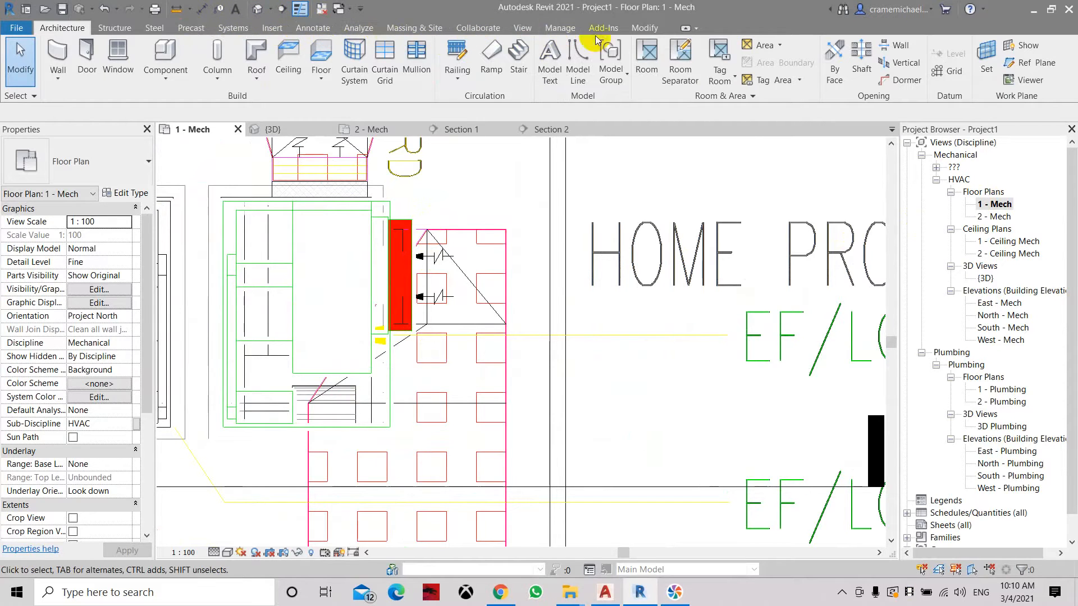
click(645, 28)
click(473, 49)
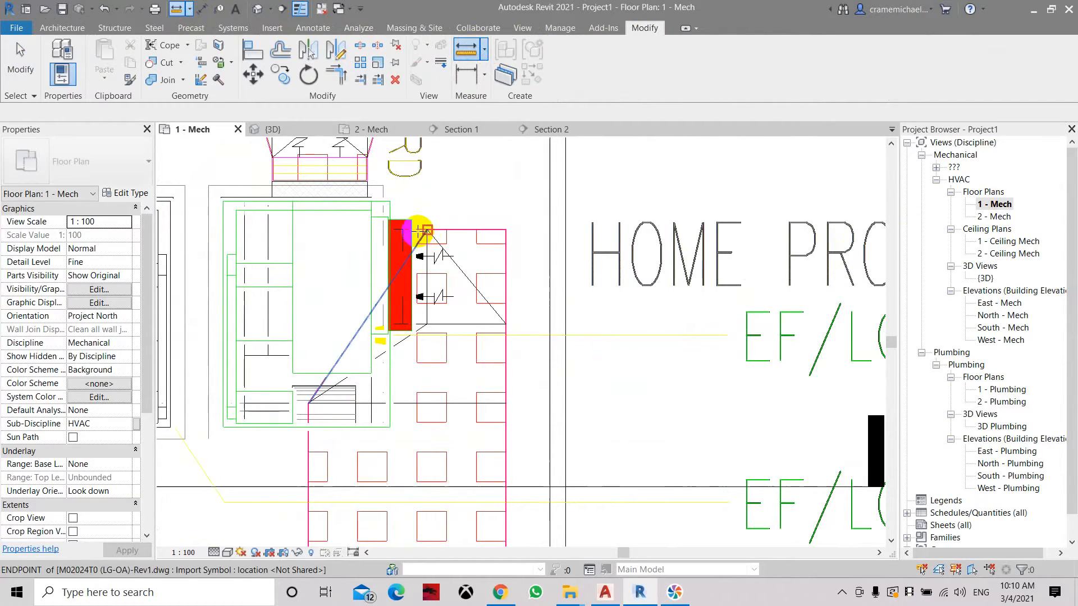
click(411, 220)
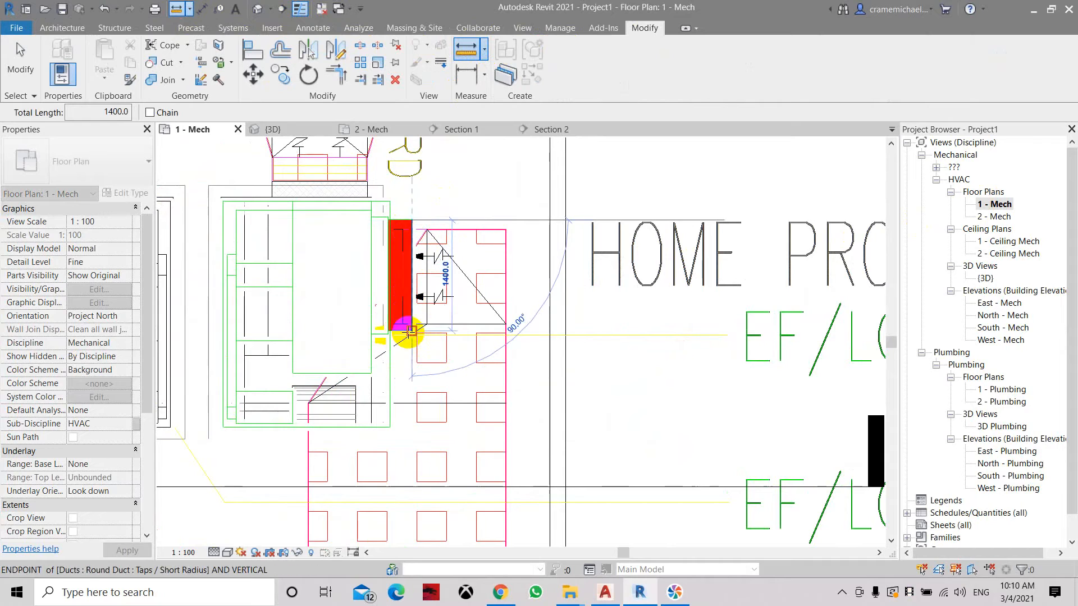
key(Escape)
key(Escape)
middle_drag(430, 297, 383, 349)
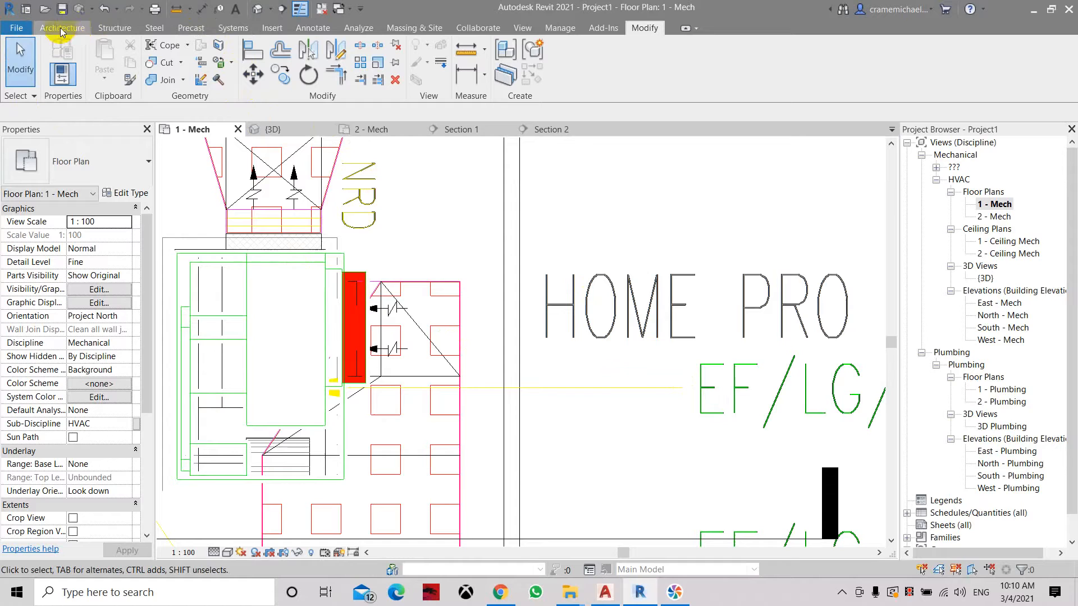
Start a 1500 × 1500 mm Rectangular Duct, Radius Elbows / Taps, on the round duct's centreline just beyond its open end
click(226, 29)
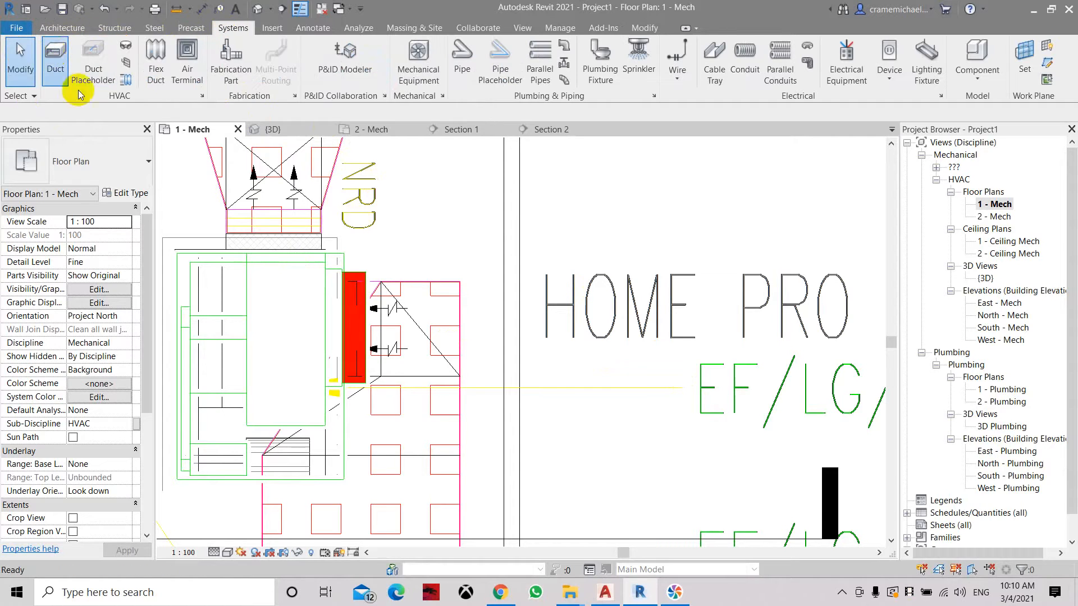
click(52, 58)
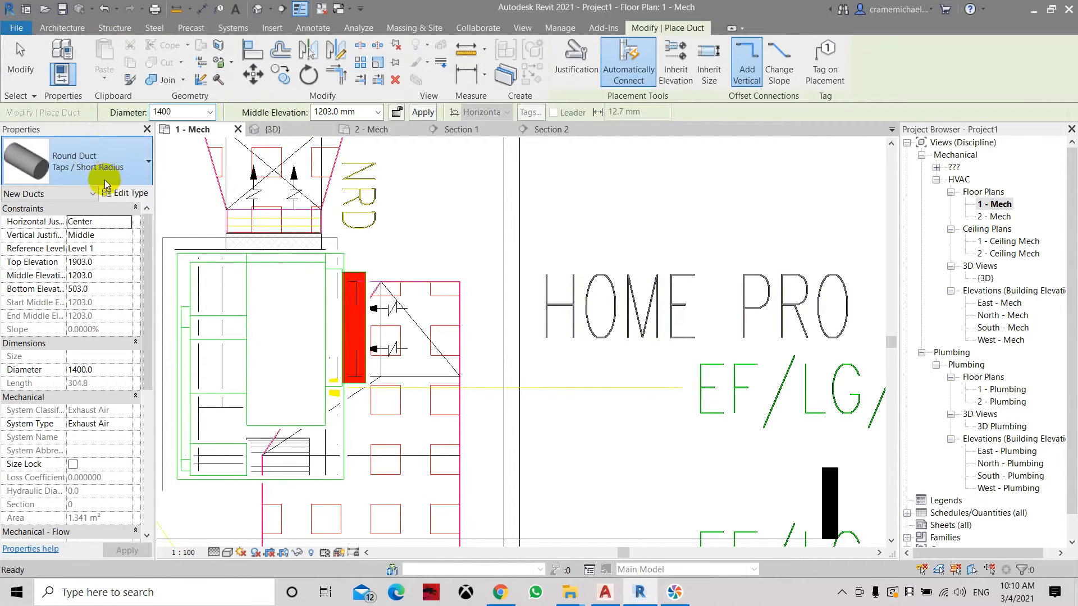
click(108, 179)
click(78, 335)
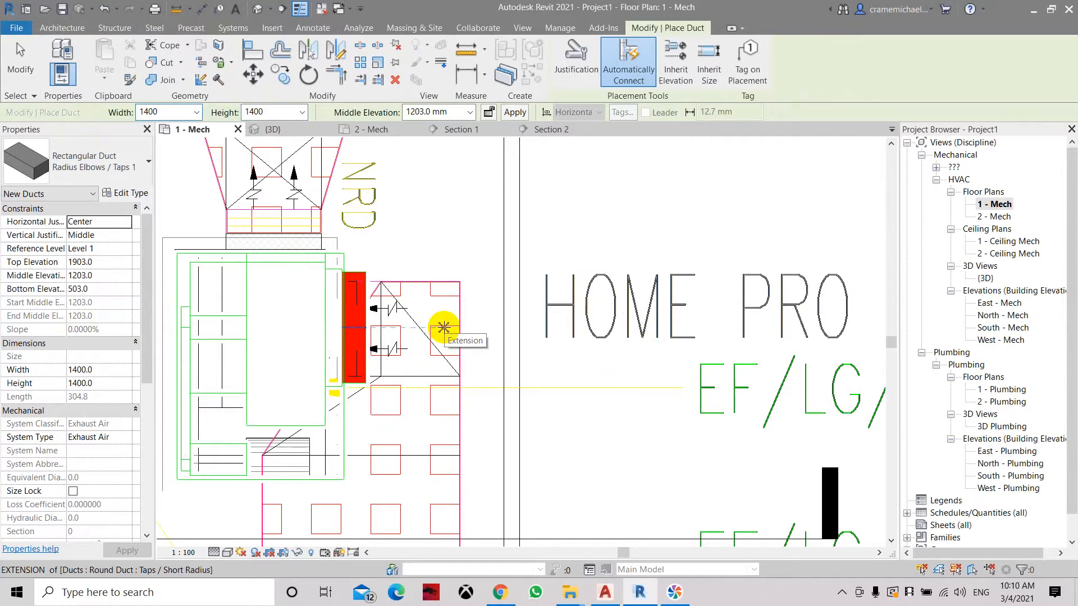
click(133, 160)
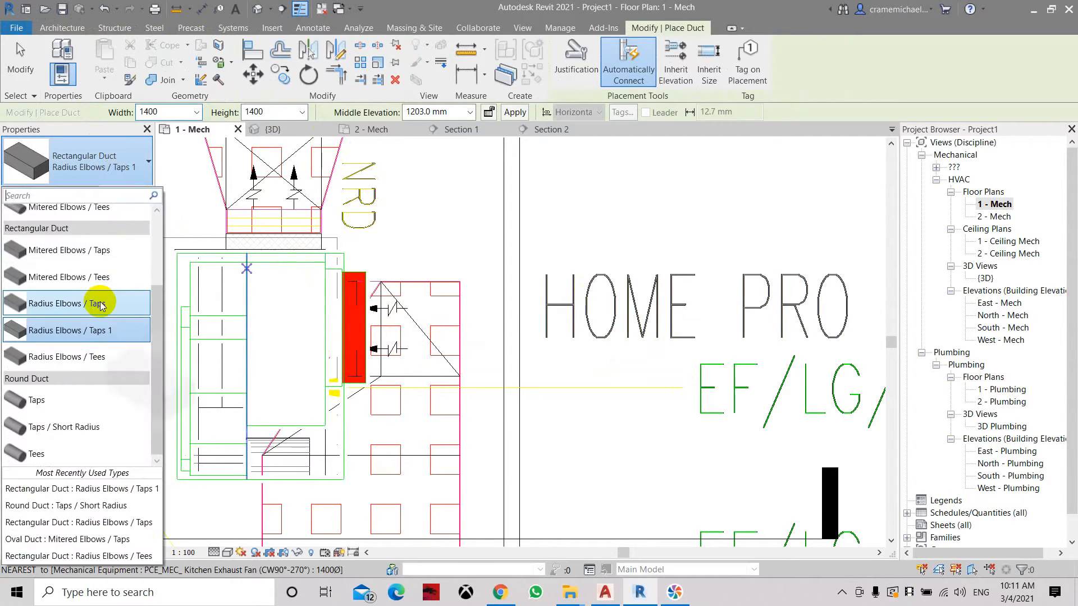
click(100, 303)
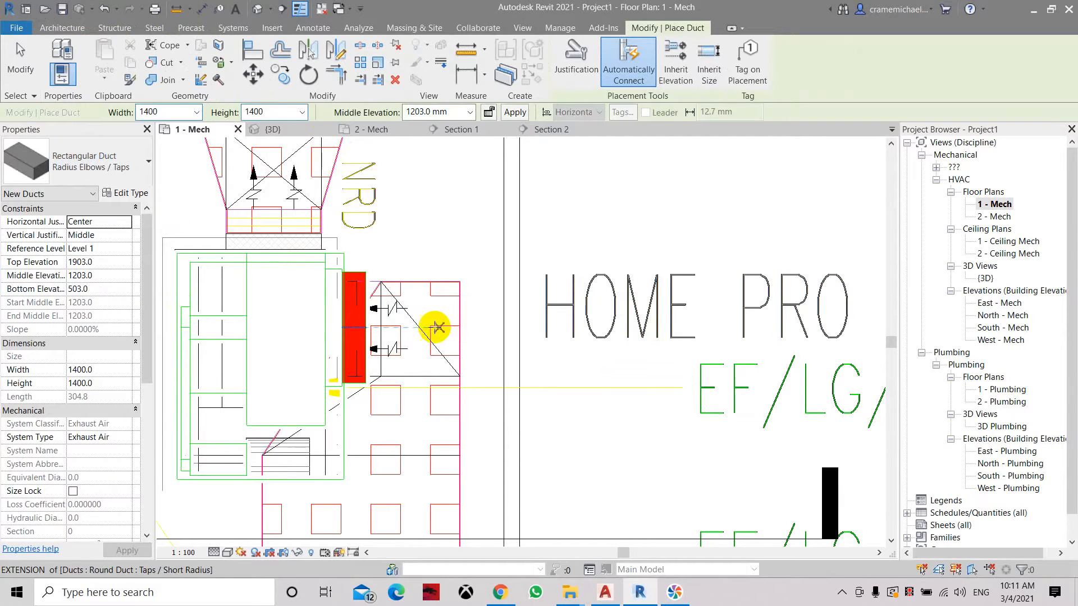
click(430, 326)
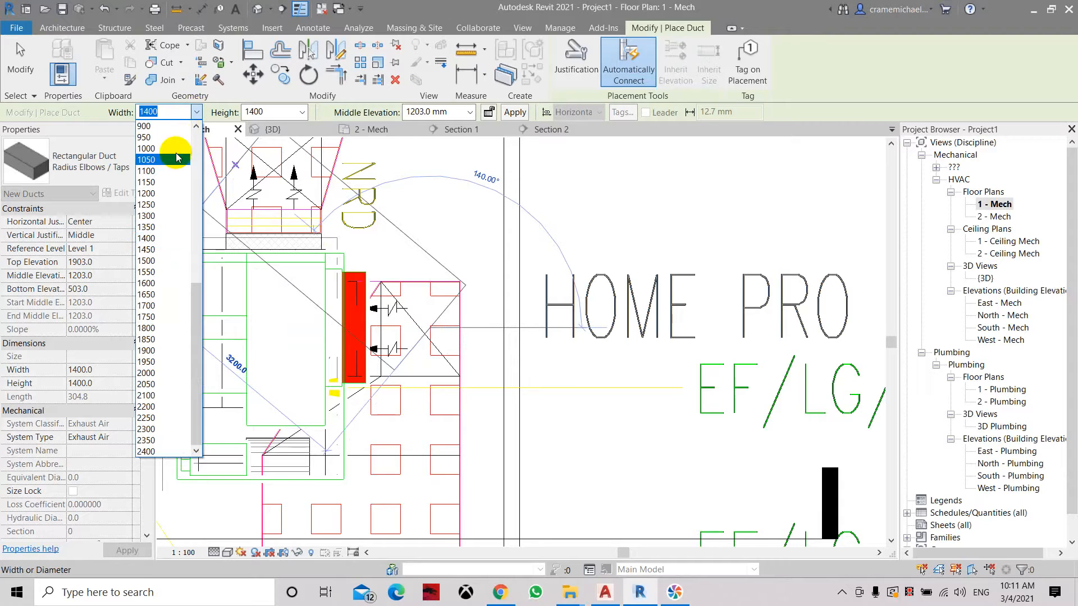
click(152, 250)
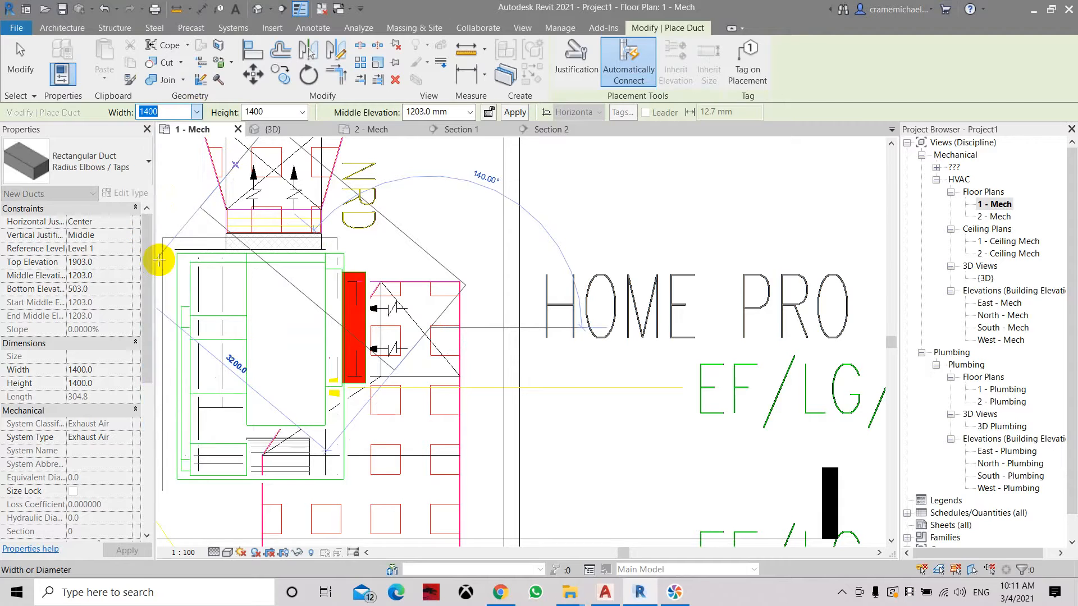
click(305, 113)
click(259, 261)
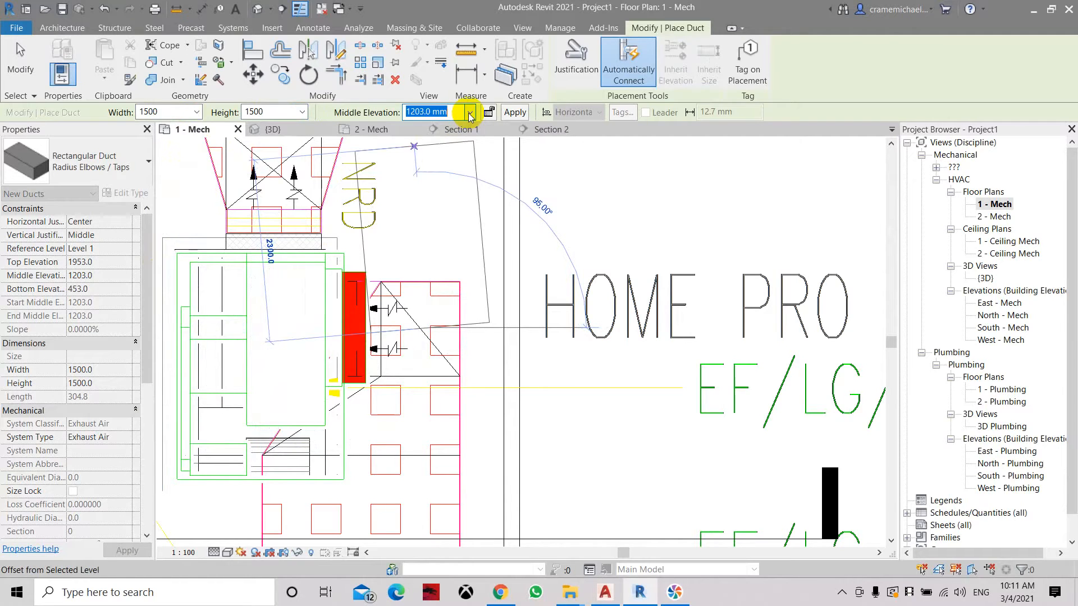
Try to end the vertical rectangular duct at a middle elevation of 300 mm
click(470, 112)
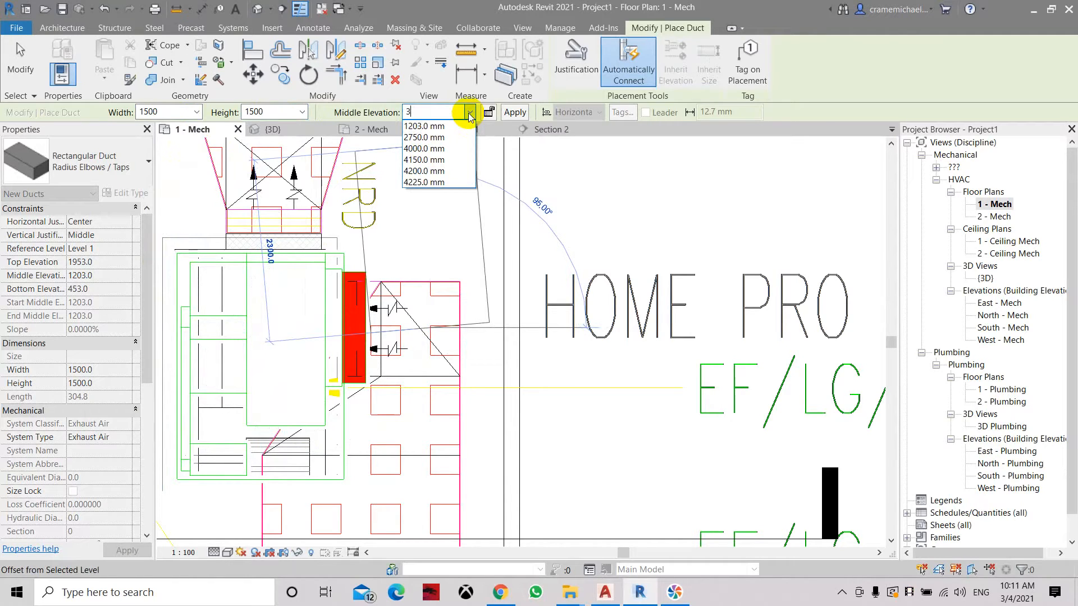
click(511, 114)
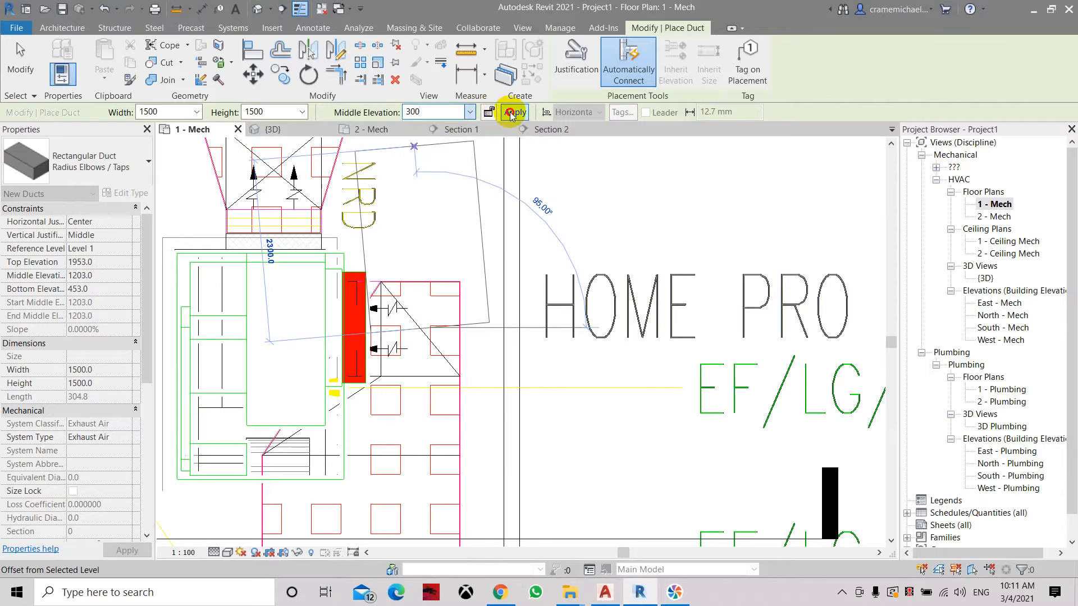
click(420, 329)
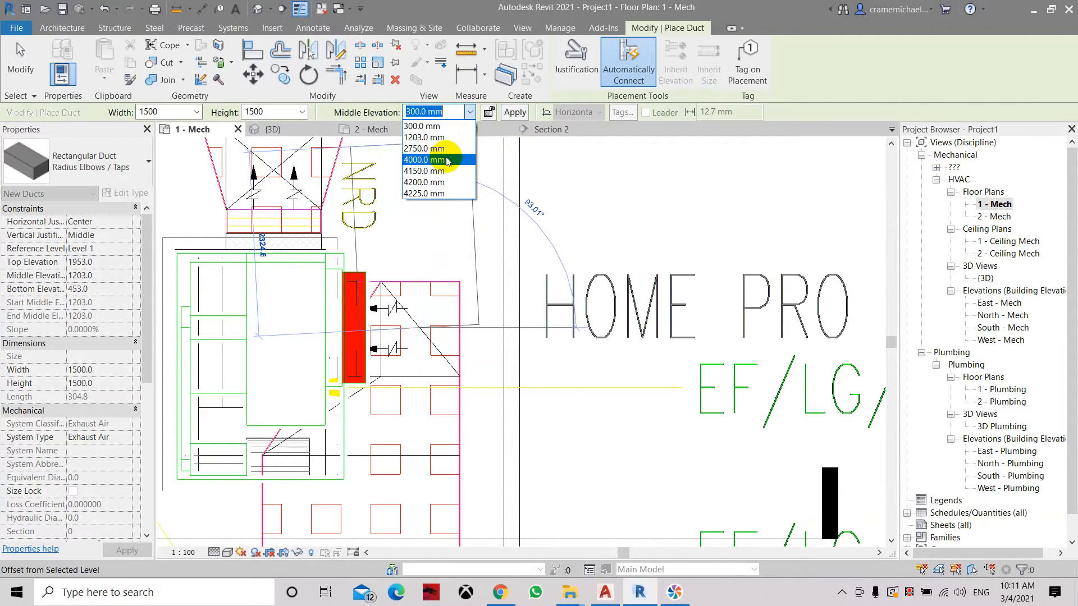
Create the vertical rectangular duct beside the round stub by applying a middle elevation of 4000 mm
click(448, 160)
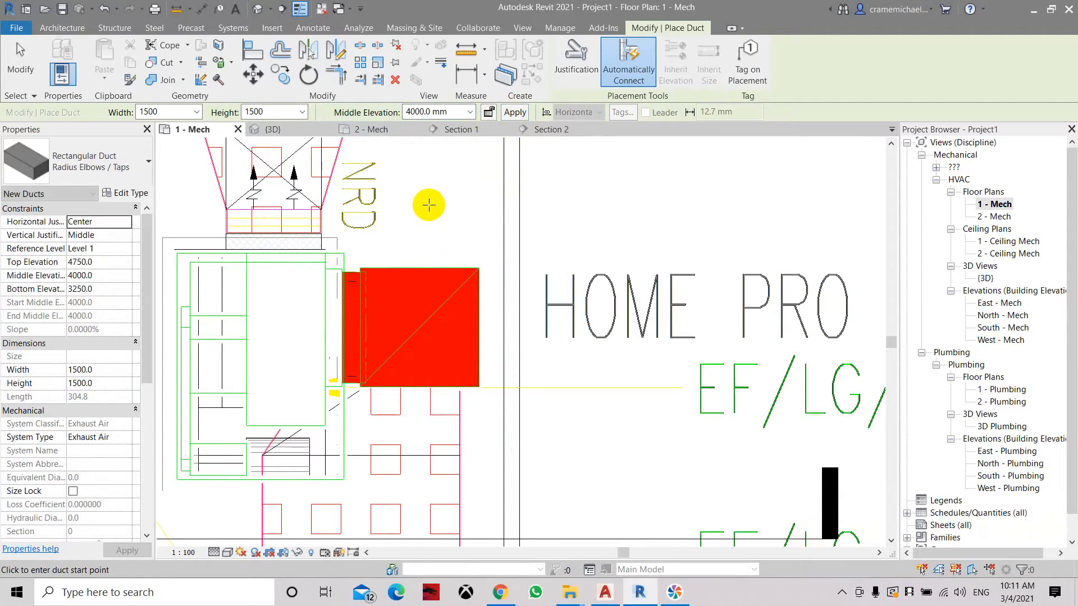
key(Escape)
key(Escape)
scroll(471, 311, down, 1)
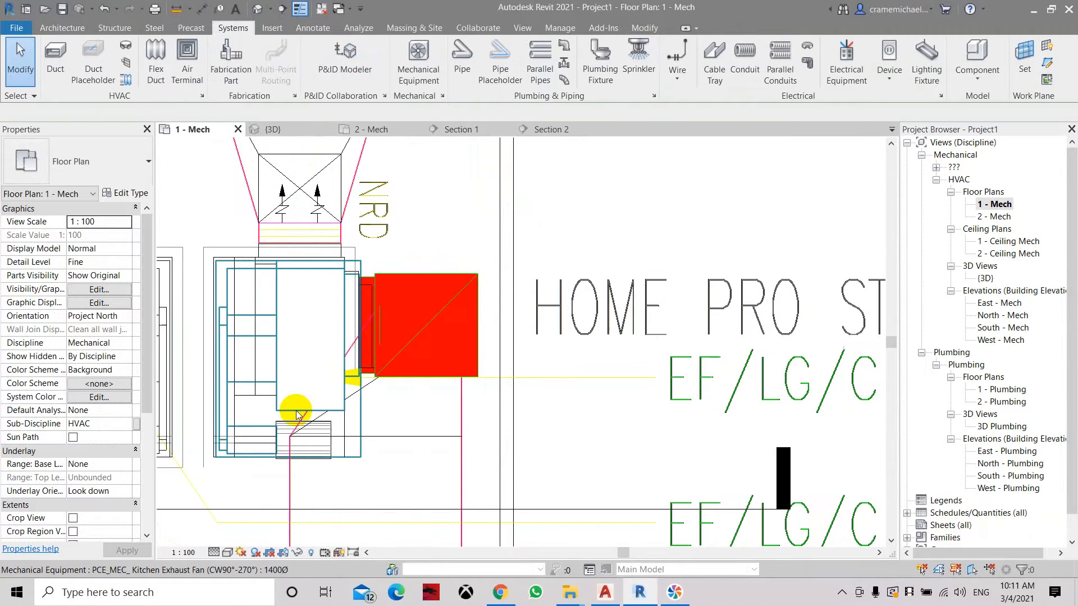
Open the Section 2 view through its section marker, showing the vertical duct beside the round stub
middle_drag(293, 414, 478, 338)
scroll(457, 343, down, 1)
scroll(456, 345, down, 2)
middle_drag(253, 388, 420, 385)
scroll(420, 385, down, 1)
scroll(407, 382, down, 2)
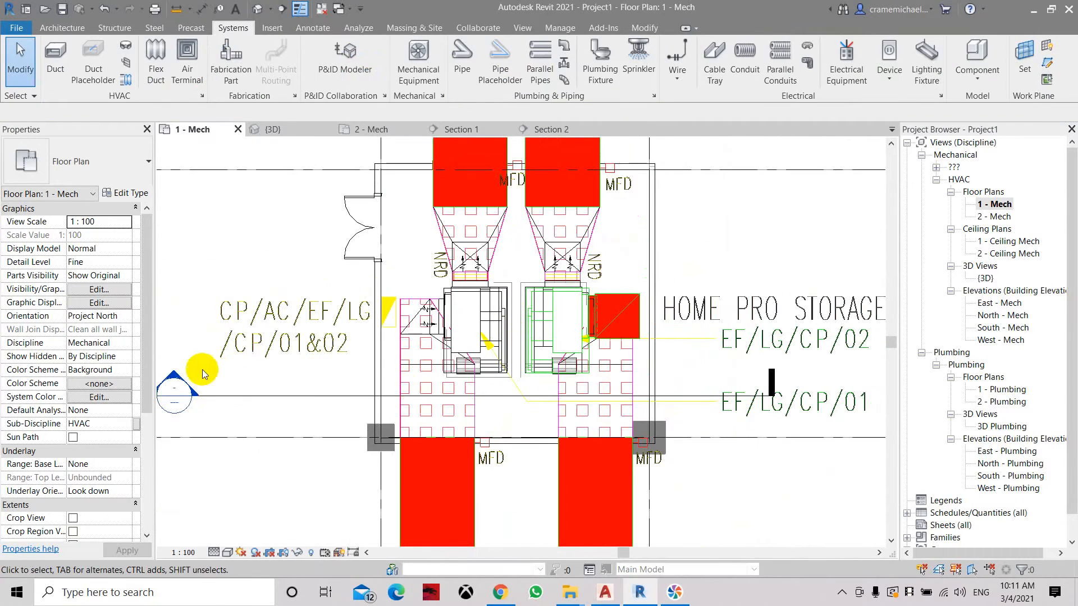
double_click(179, 378)
scroll(371, 370, up, 1)
scroll(372, 369, up, 1)
mouse_move(377, 396)
middle_down()
mouse_move(363, 293)
mouse_move(377, 412)
middle_up()
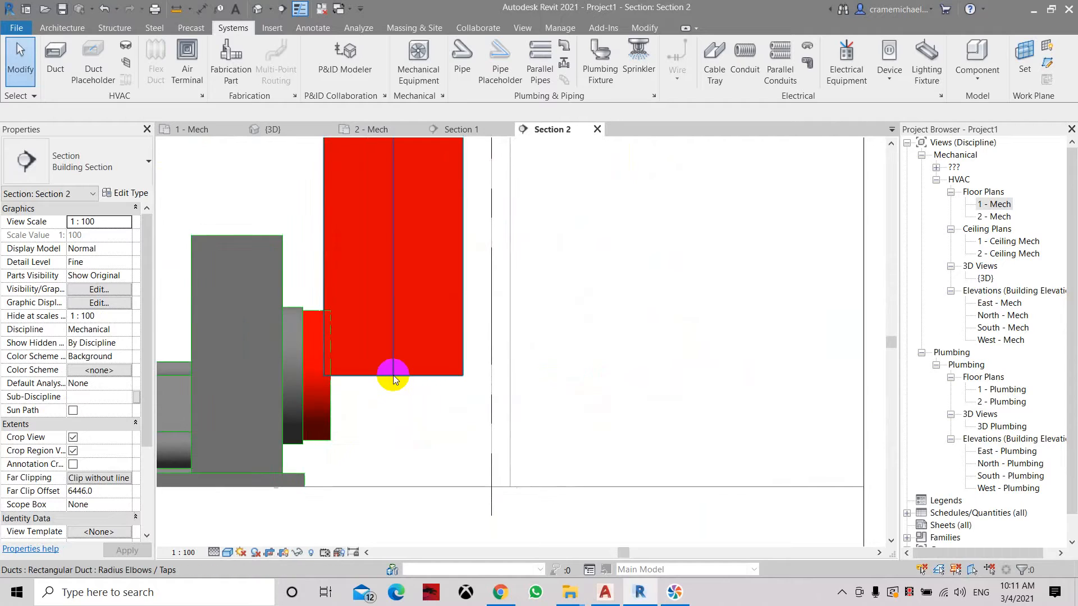
Try to stretch the lower end of the vertical rectangular duct down past the round stub
click(396, 376)
drag(391, 374, 387, 460)
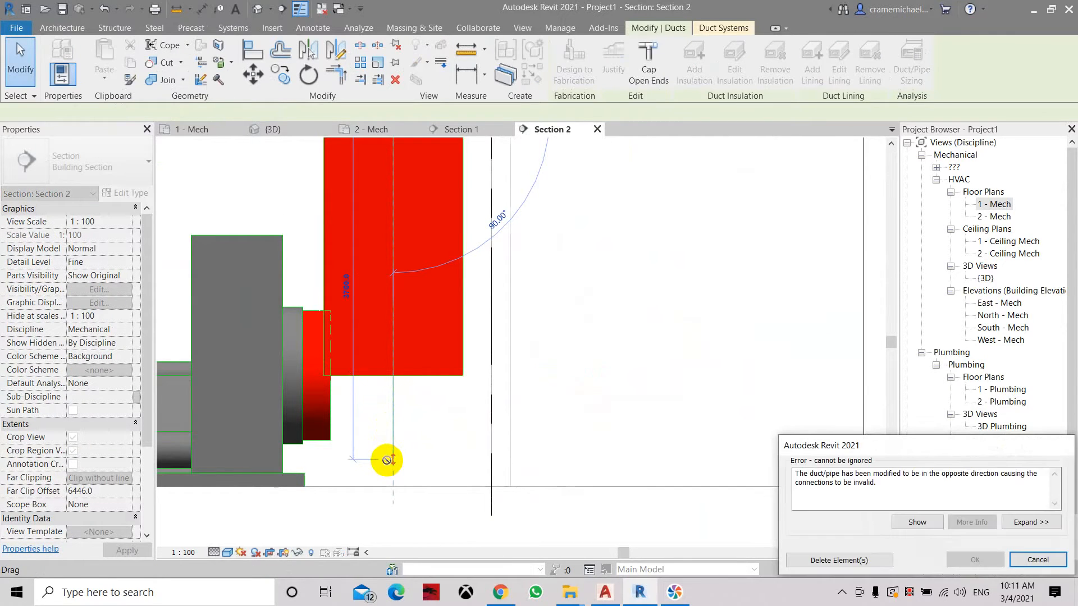
key(Escape)
scroll(308, 429, up, 1)
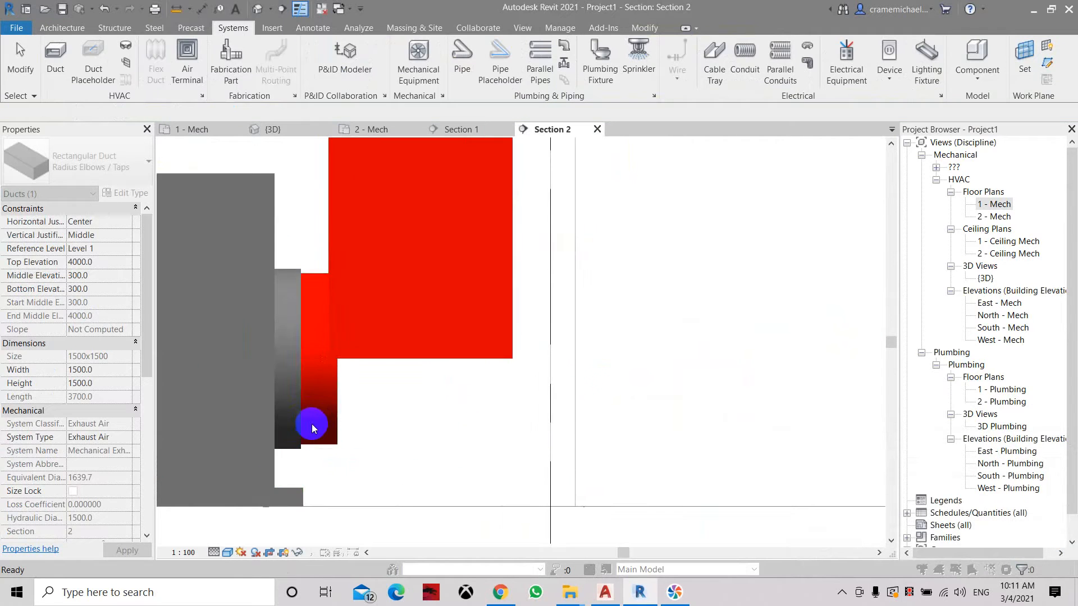
Extend the vertical rectangular duct's lower end down to 300 mm elevation, deleting the elements with invalid connections
click(433, 316)
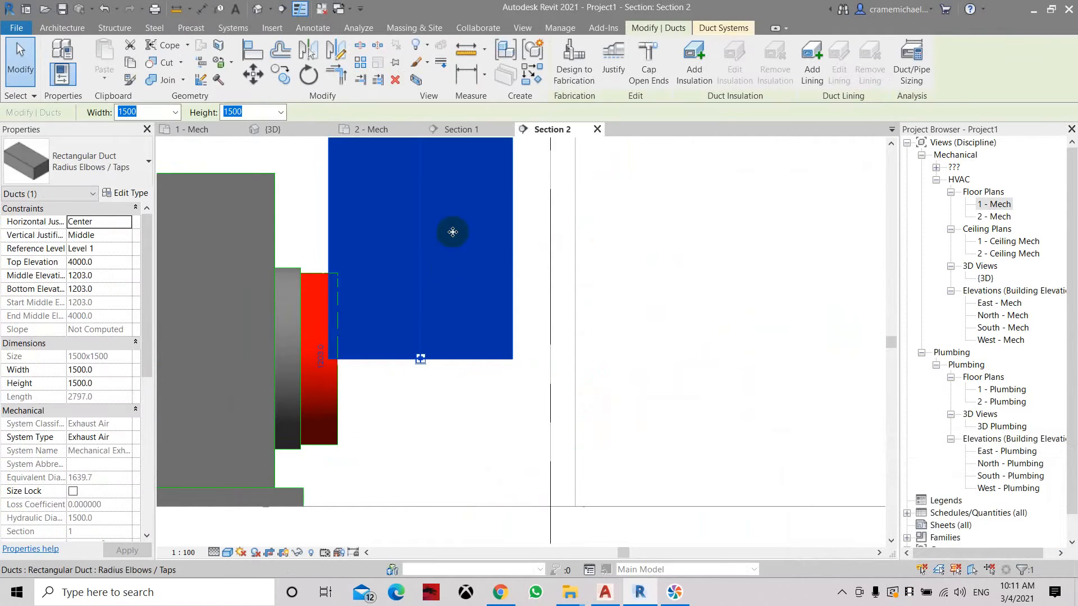
click(100, 280)
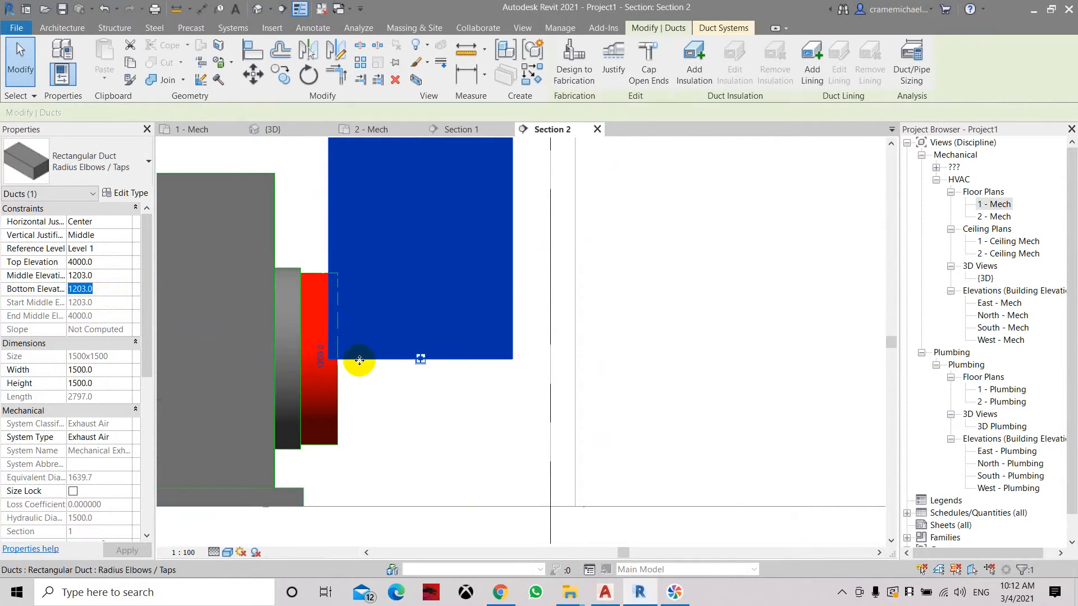
drag(421, 359, 423, 469)
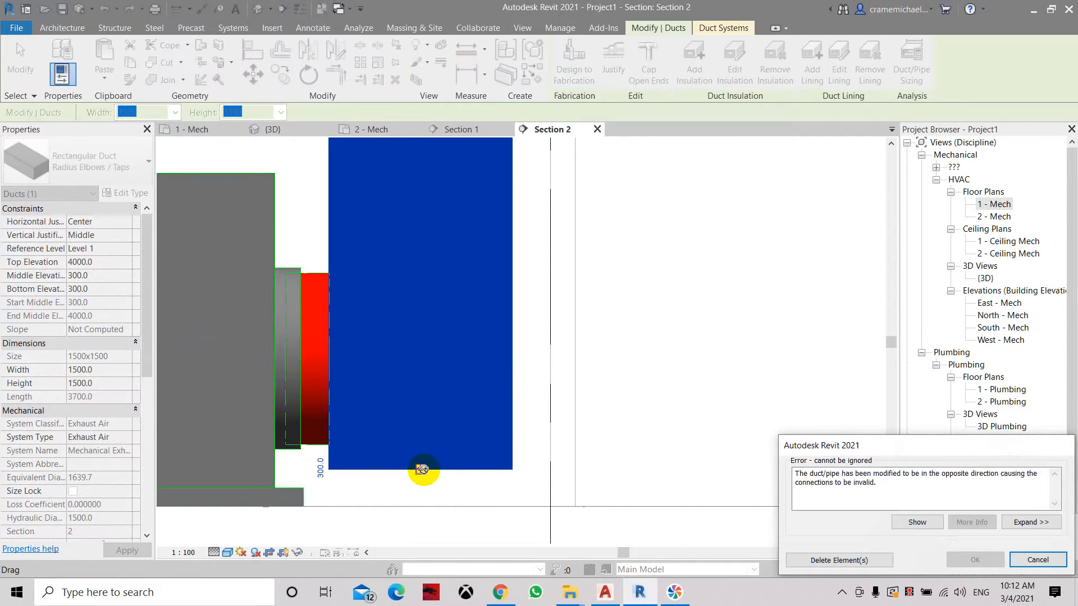
click(826, 561)
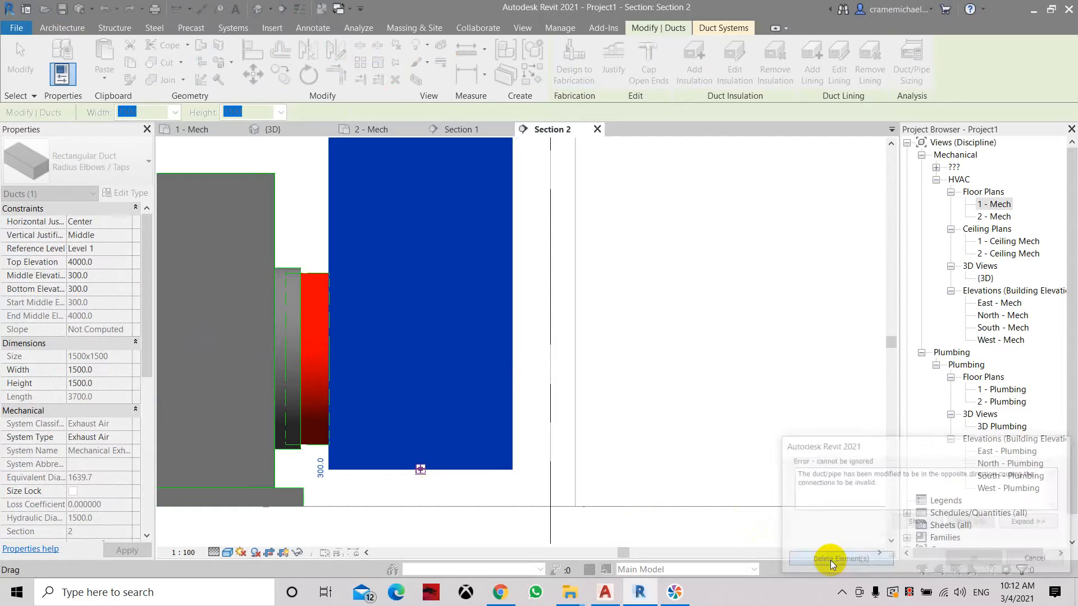
click(570, 383)
click(446, 436)
scroll(362, 421, up, 1)
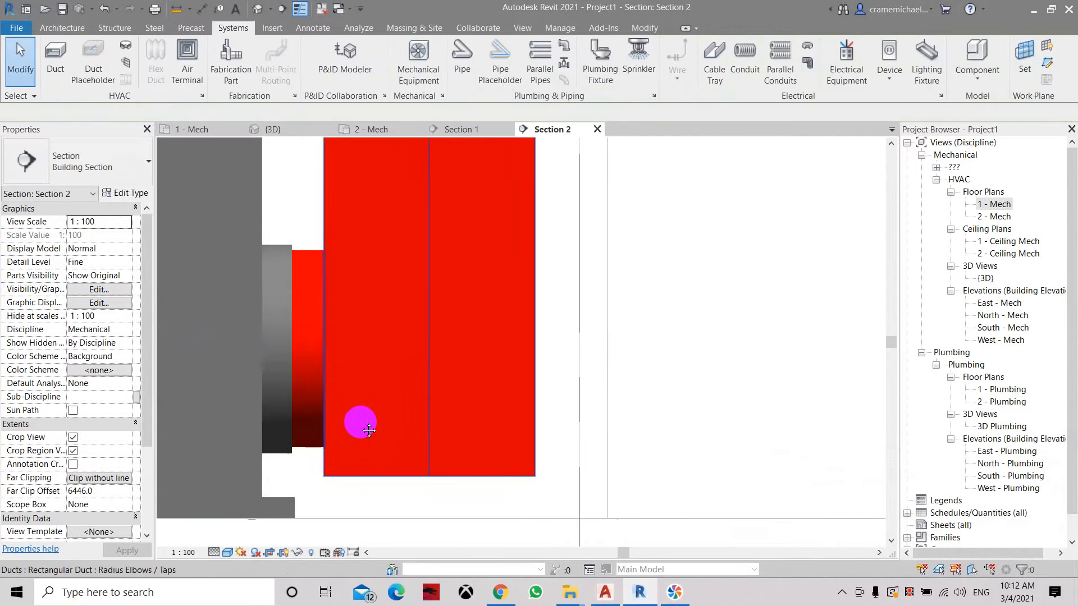
Check the properties of the round takeoff between the right fan and the vertical rectangular duct
middle_drag(360, 421, 461, 403)
scroll(462, 403, up, 2)
click(402, 349)
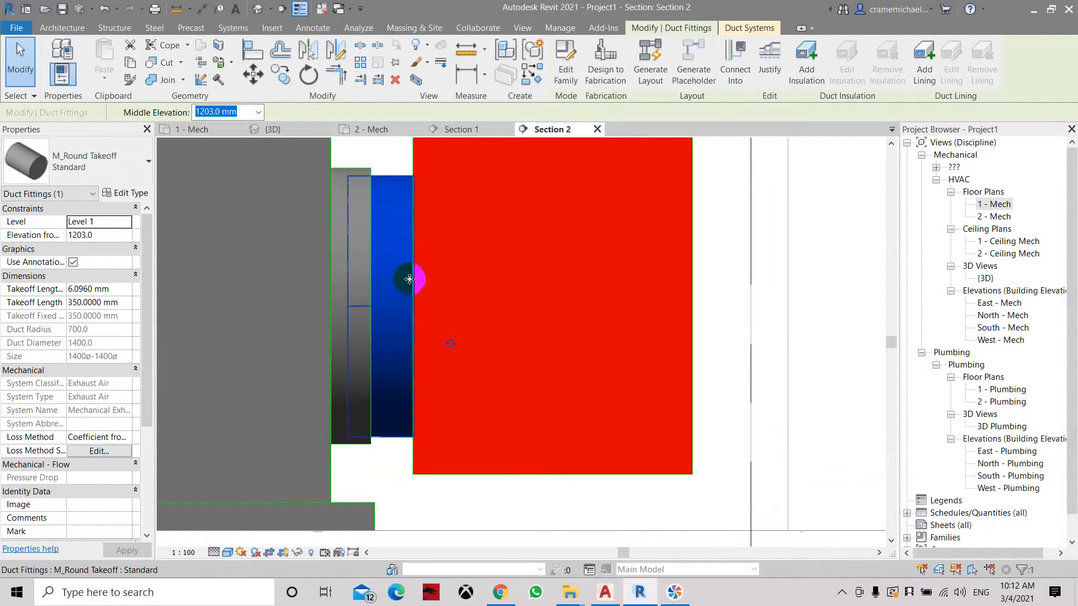
key(Escape)
scroll(409, 279, down, 1)
scroll(618, 426, down, 2)
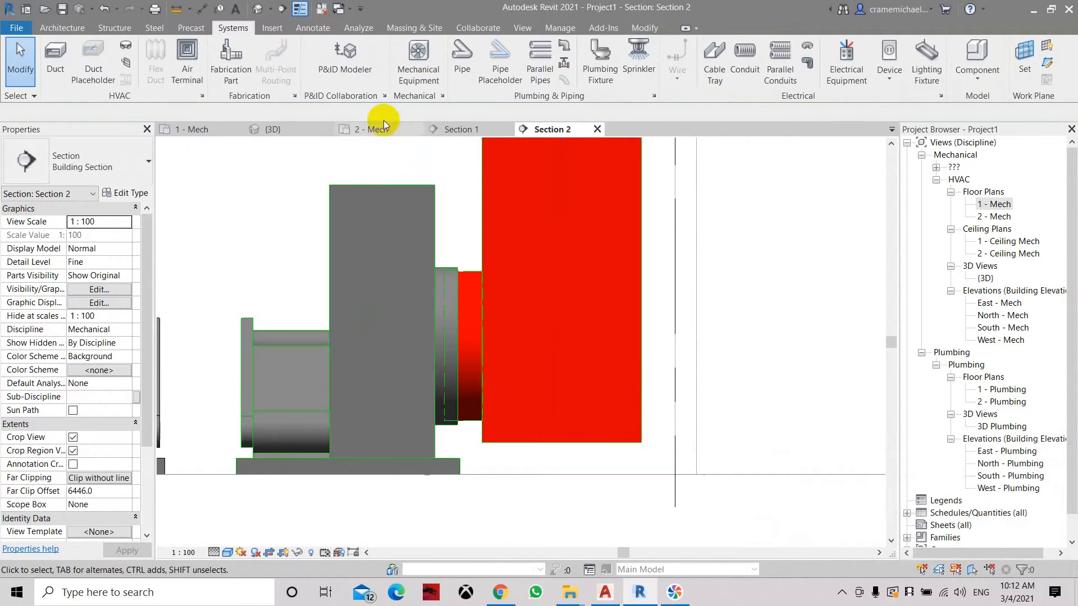
Move the vertical rectangular duct horizontally a short distance away from the fan
click(532, 281)
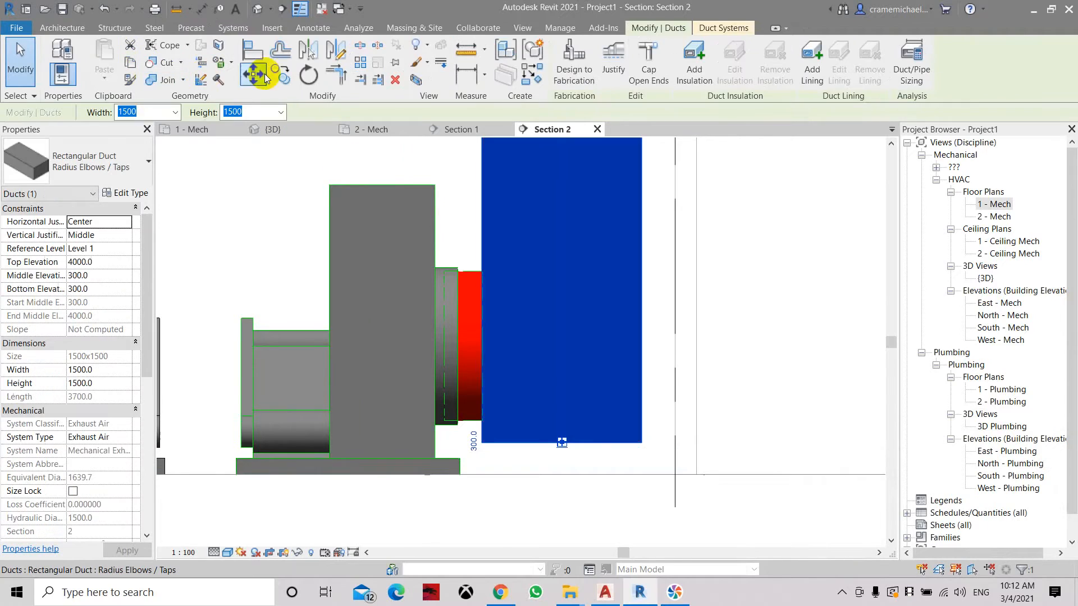
click(254, 75)
click(563, 443)
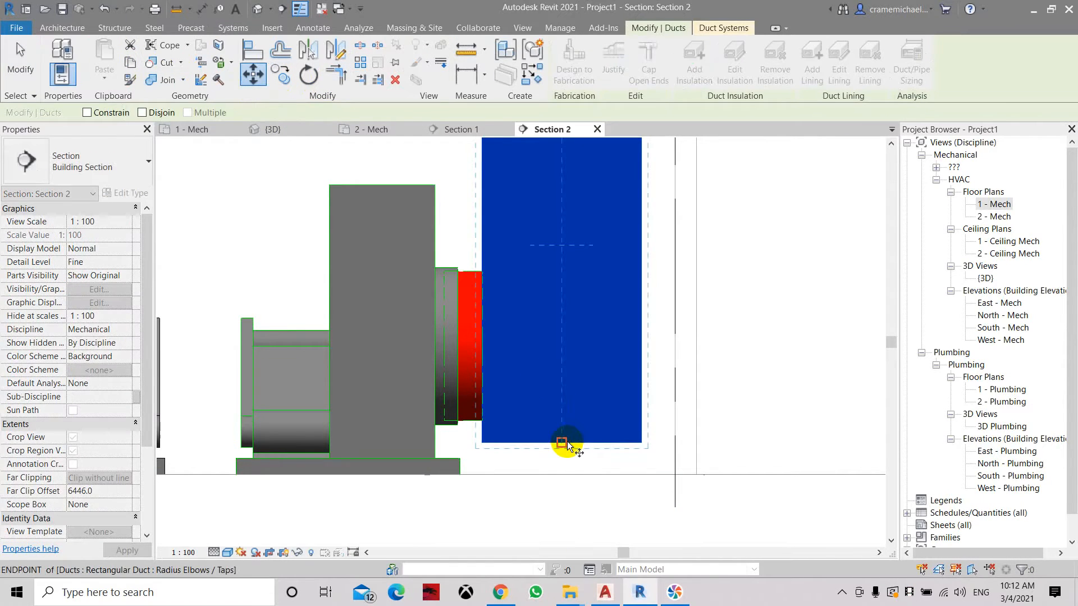
click(584, 443)
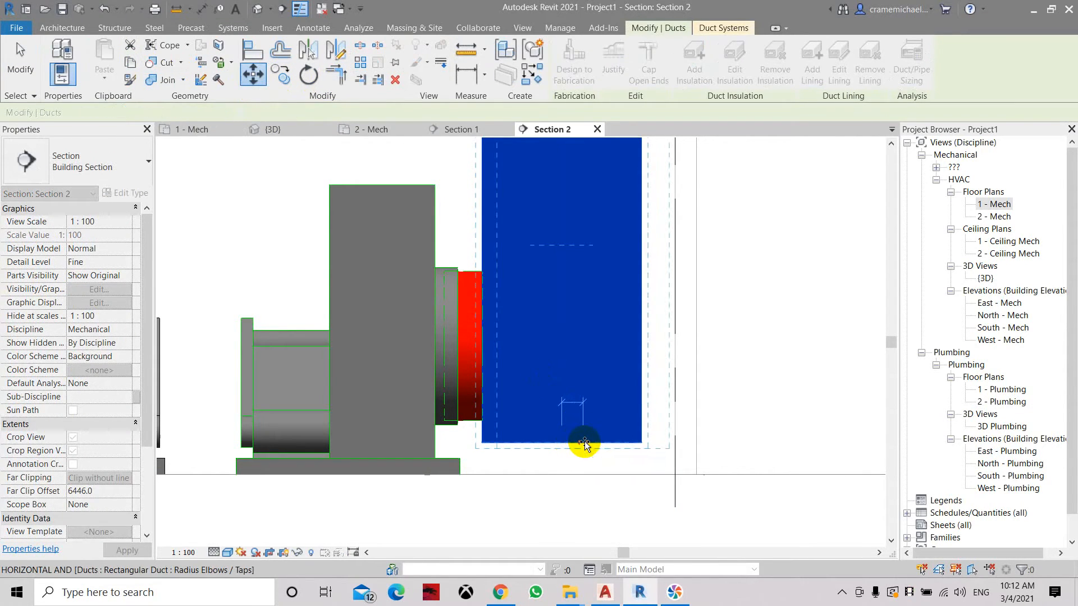
key(Escape)
Delete the leftover round takeoff attached to the side of the vertical rectangular duct
scroll(477, 362, up, 1)
click(502, 349)
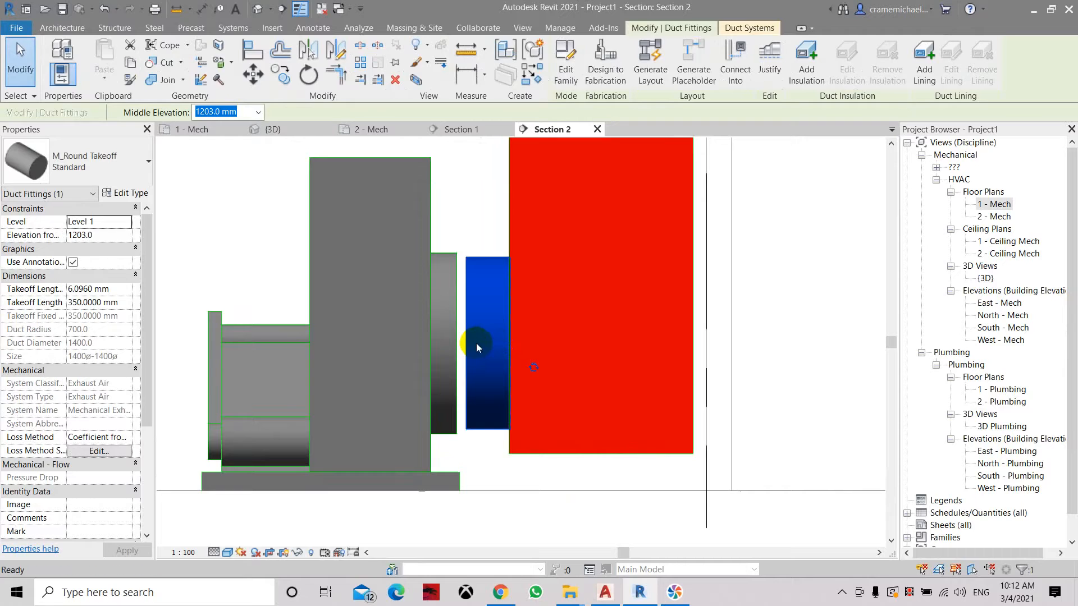
key(Delete)
Draw a 1400 mm round duct from the right fan's side connector into the vertical rectangular duct
click(444, 345)
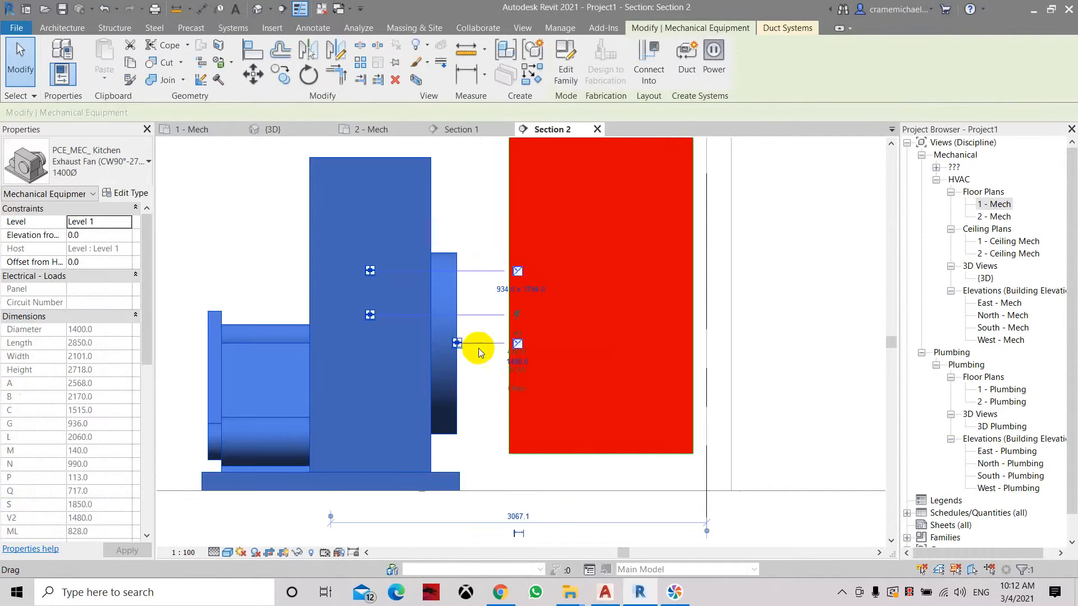
click(458, 343)
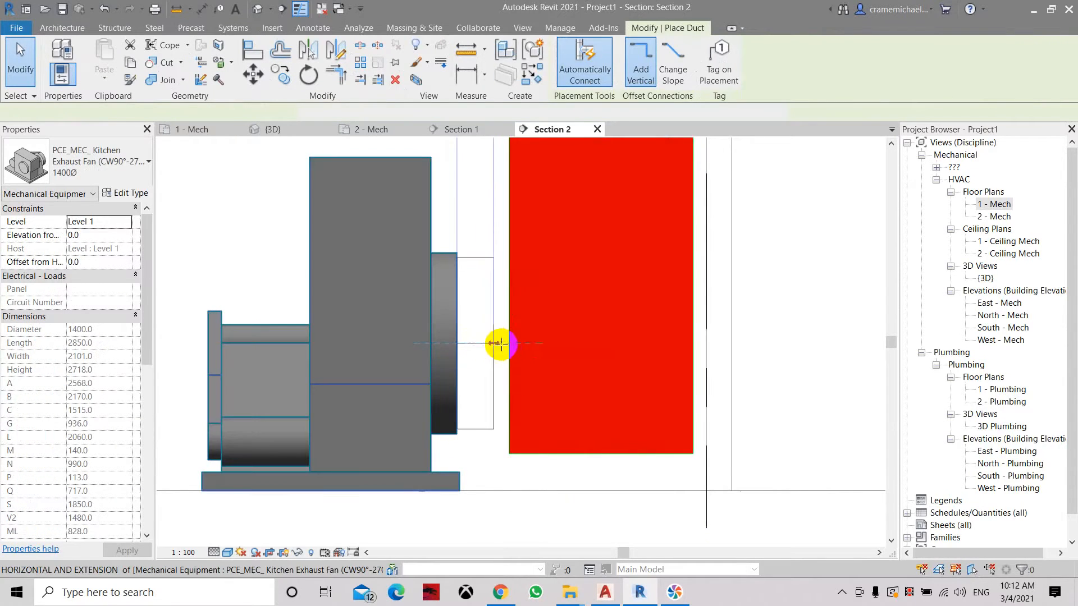
click(548, 374)
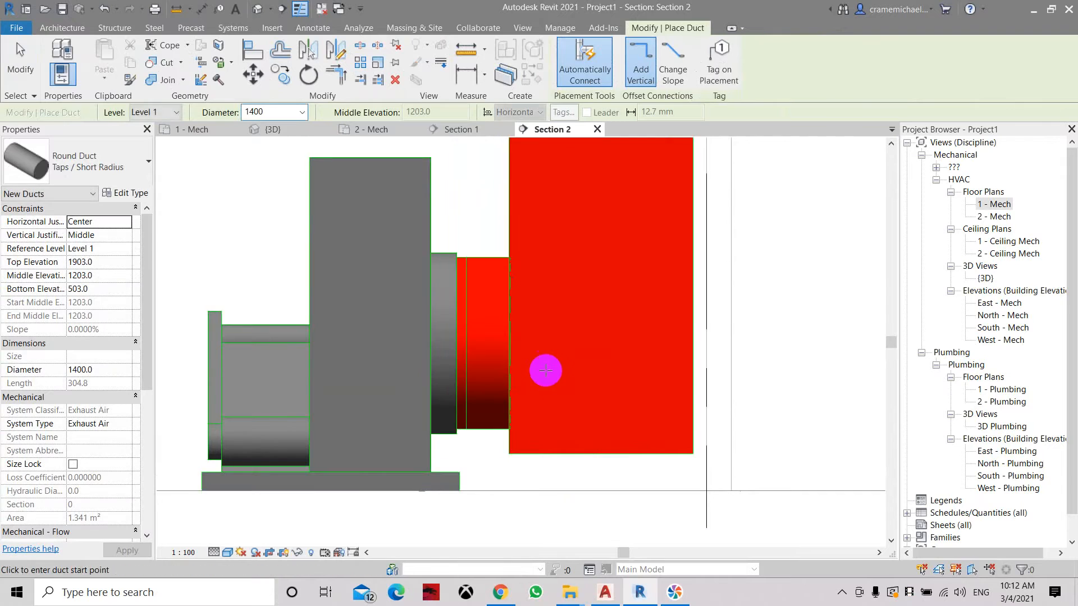
key(Escape)
scroll(487, 298, down, 4)
scroll(487, 298, up, 4)
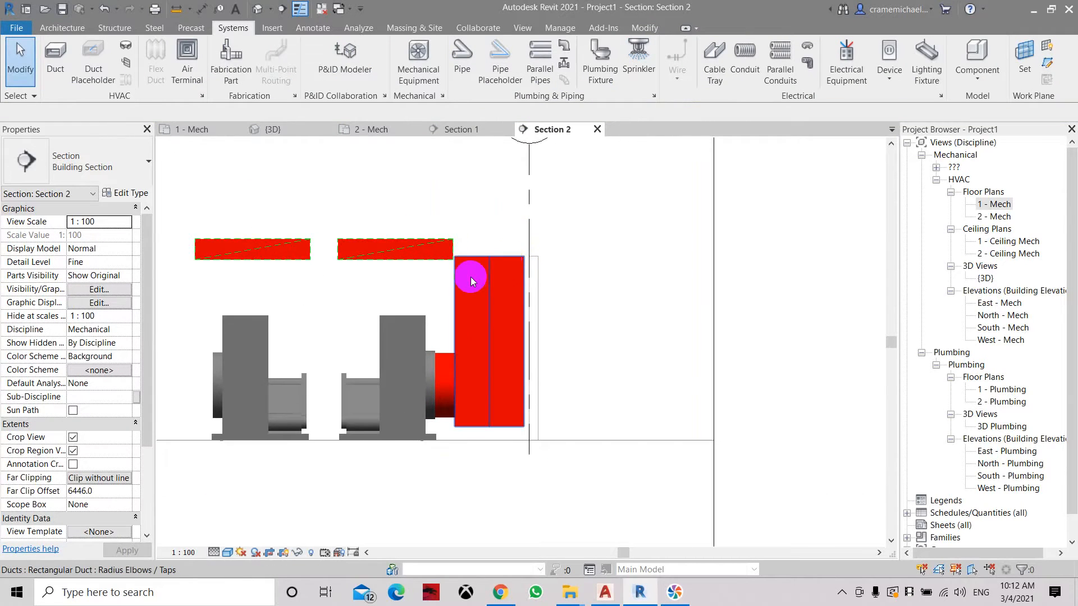
Close the lower end of the vertical rectangular duct with an M_Rectangular Endcap, Standard fitting
scroll(477, 439, up, 2)
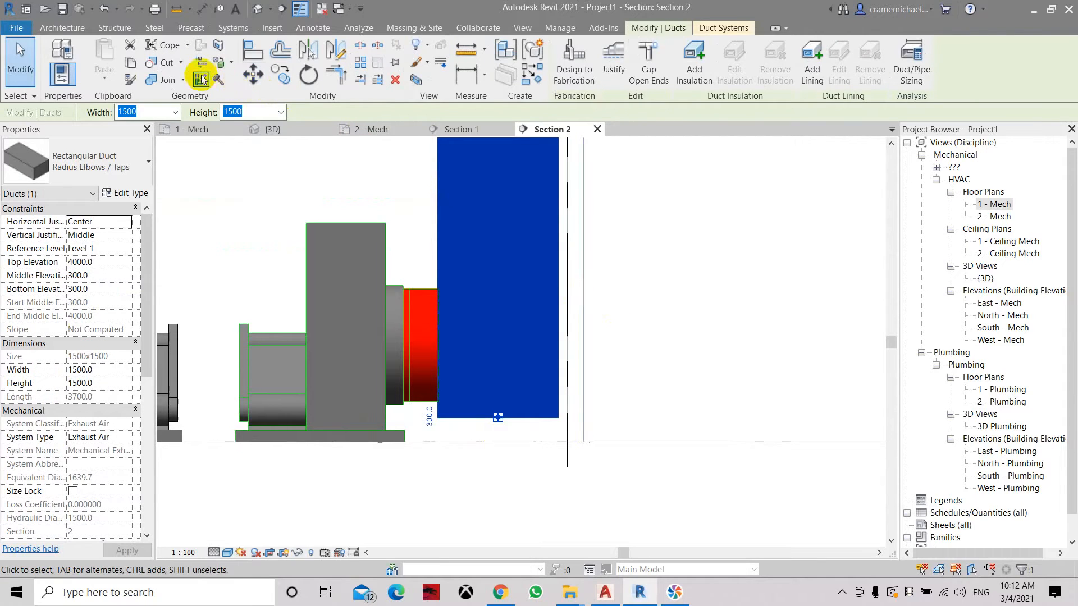
click(230, 28)
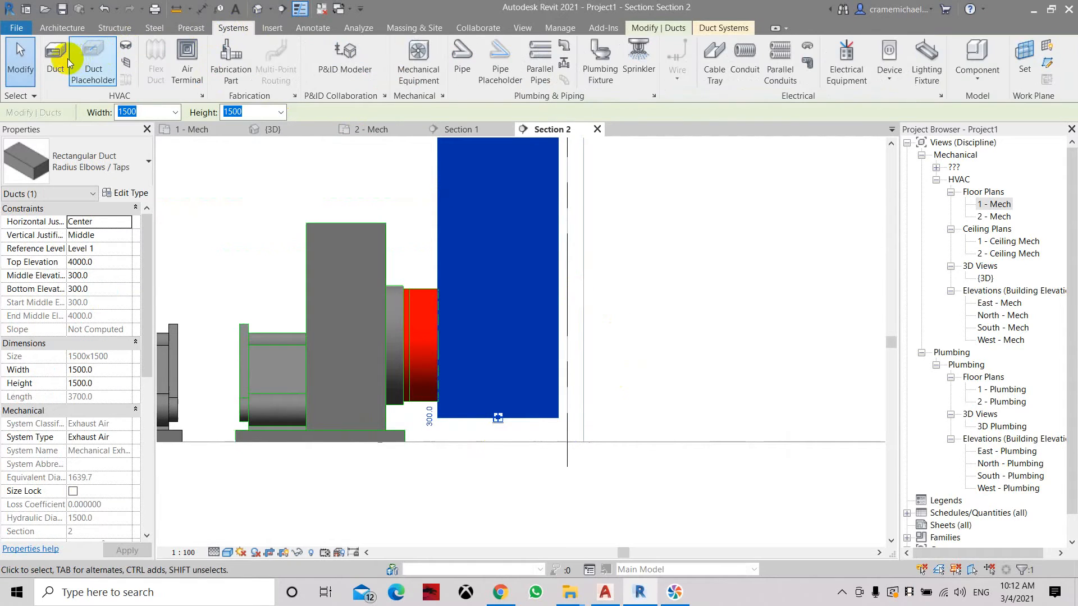
click(126, 59)
click(108, 172)
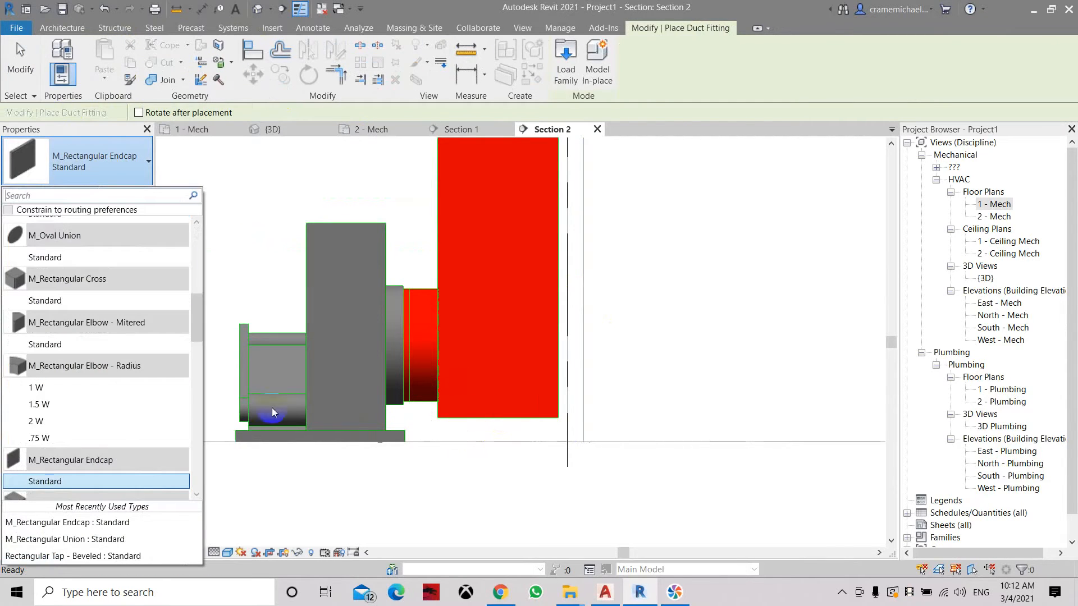
click(85, 481)
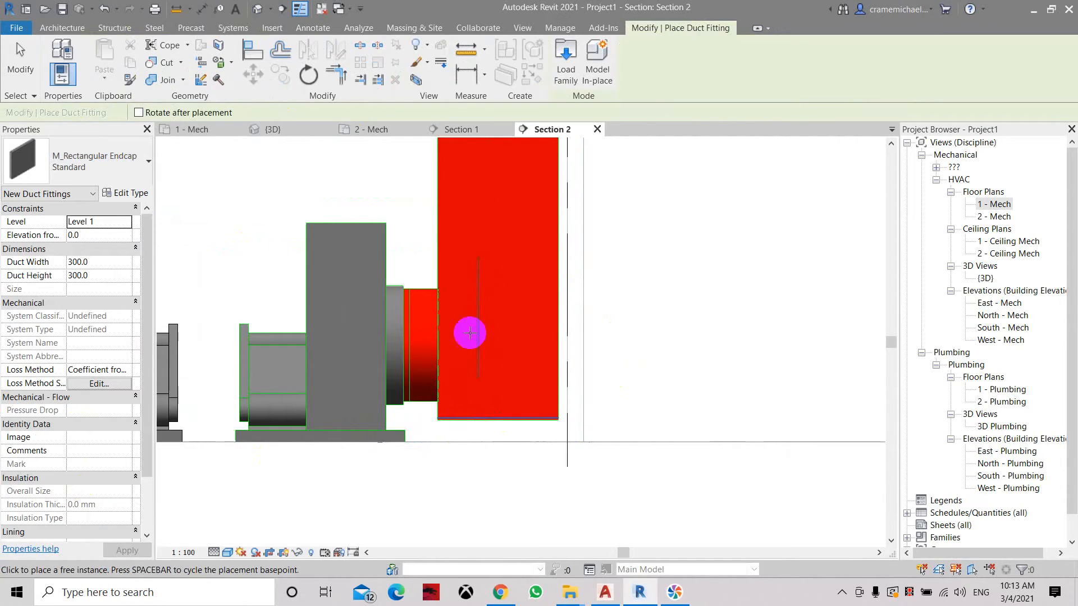
scroll(327, 358, down, 3)
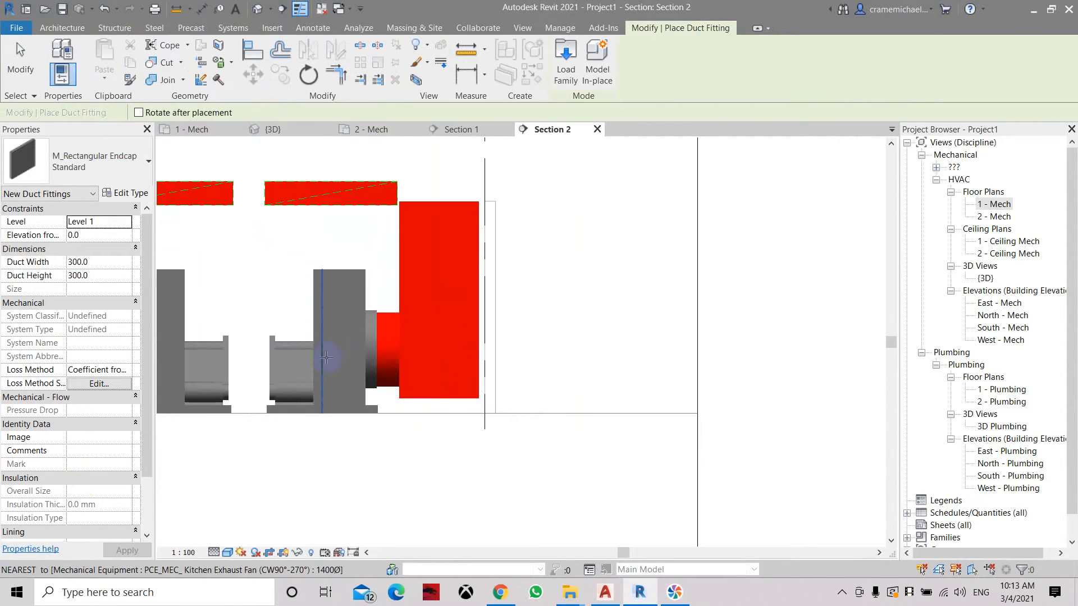
key(Escape)
scroll(421, 235, up, 1)
In the 1 - Mech floor plan, copy the Section 2 line to the open area east of the fan room
double_click(1002, 206)
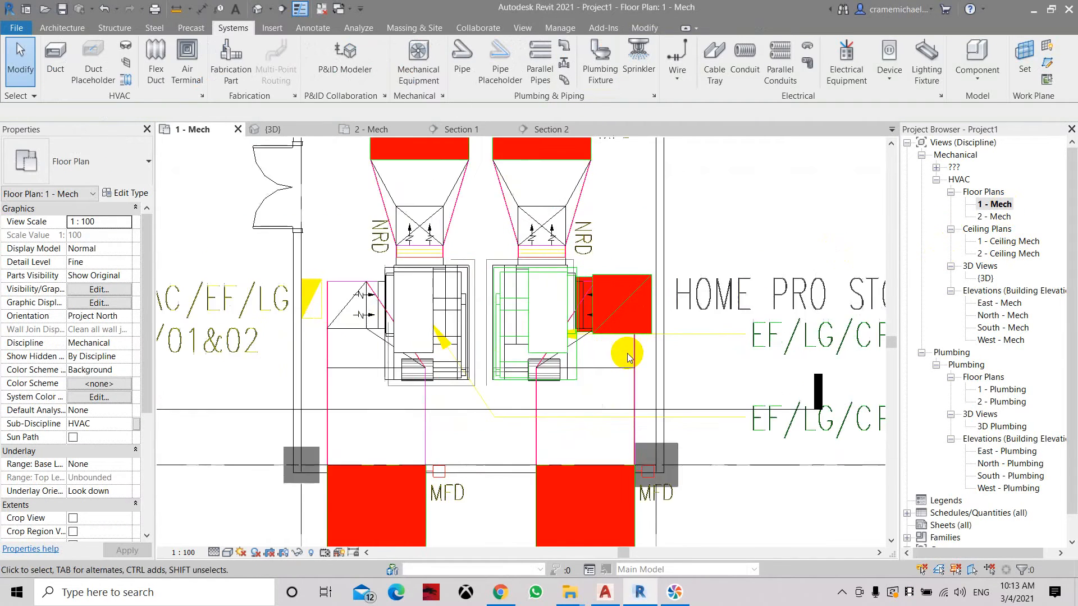
middle_drag(628, 357, 481, 308)
scroll(481, 307, up, 1)
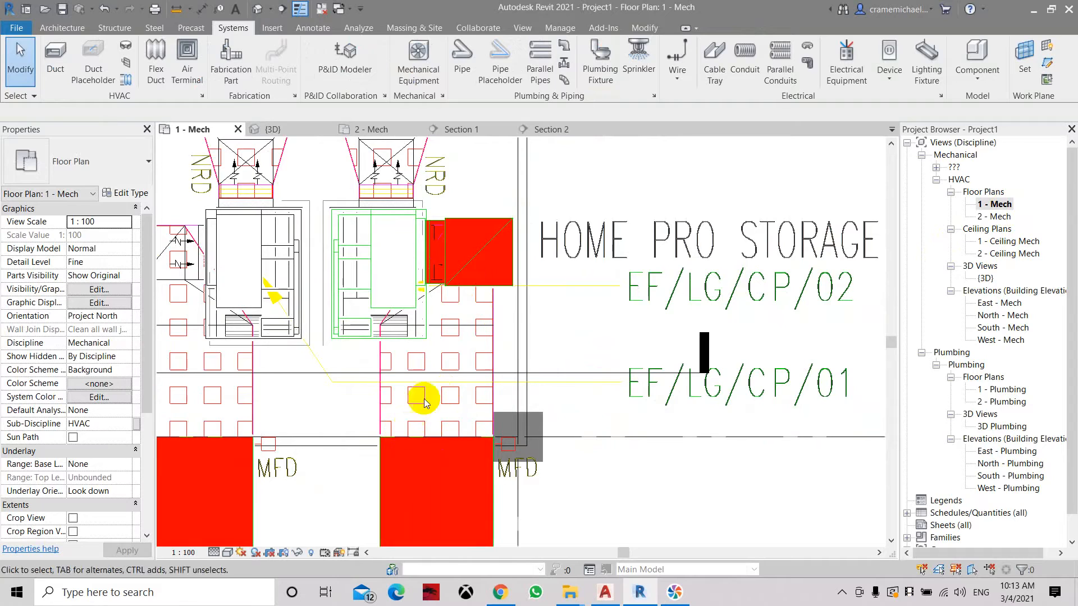
click(481, 270)
scroll(480, 270, down, 2)
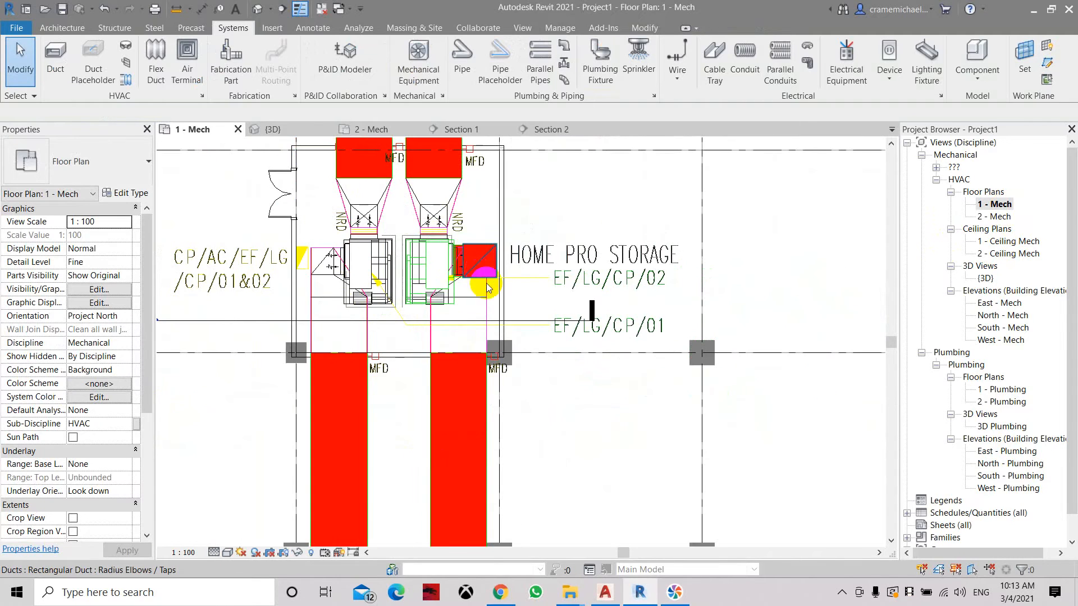
middle_drag(570, 313, 661, 337)
click(311, 344)
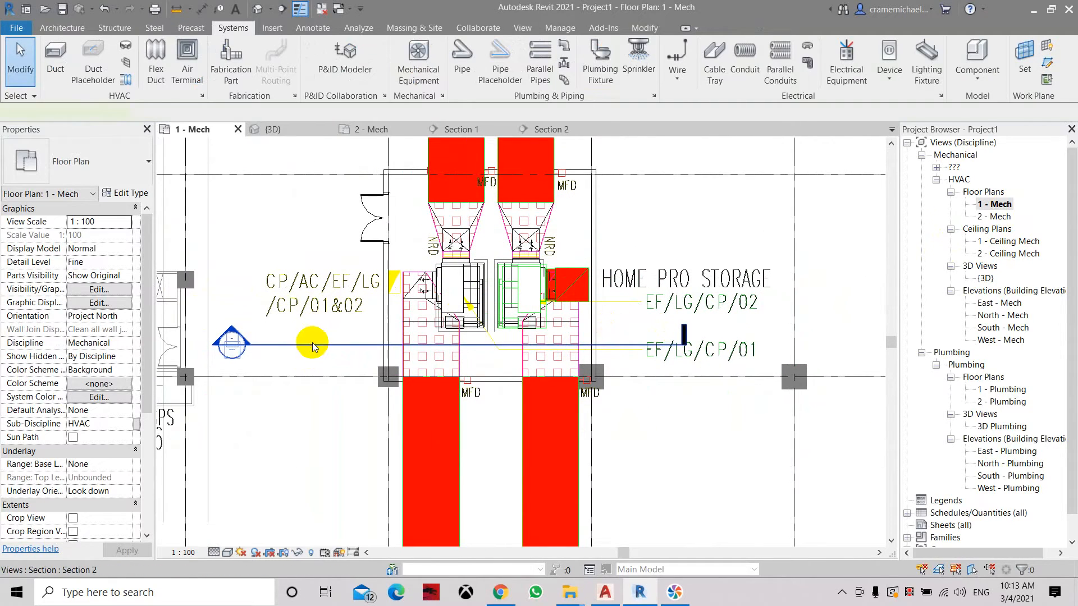
click(279, 72)
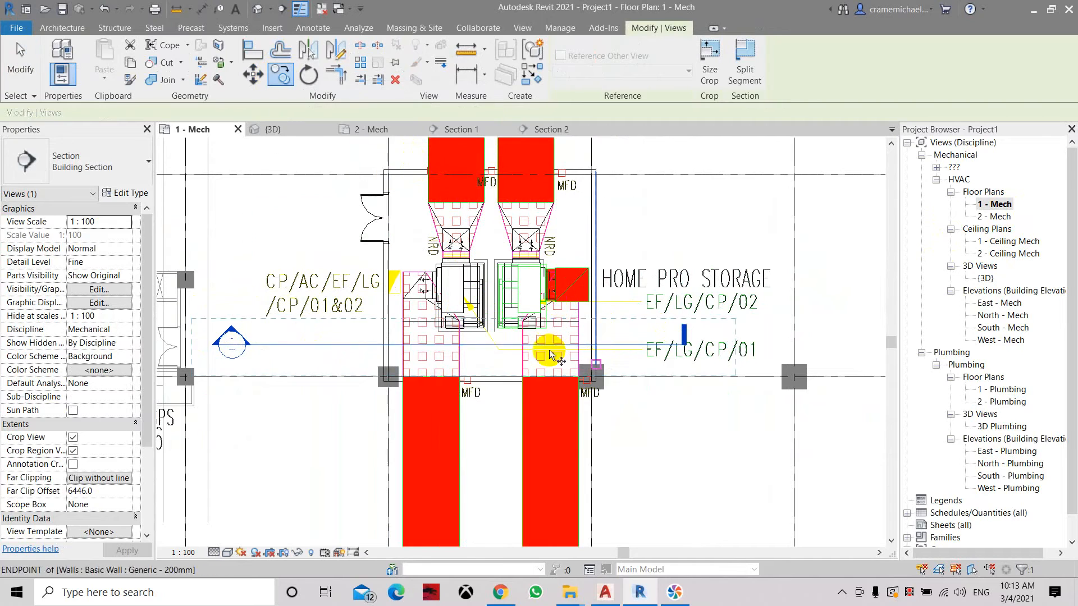
click(329, 344)
click(732, 223)
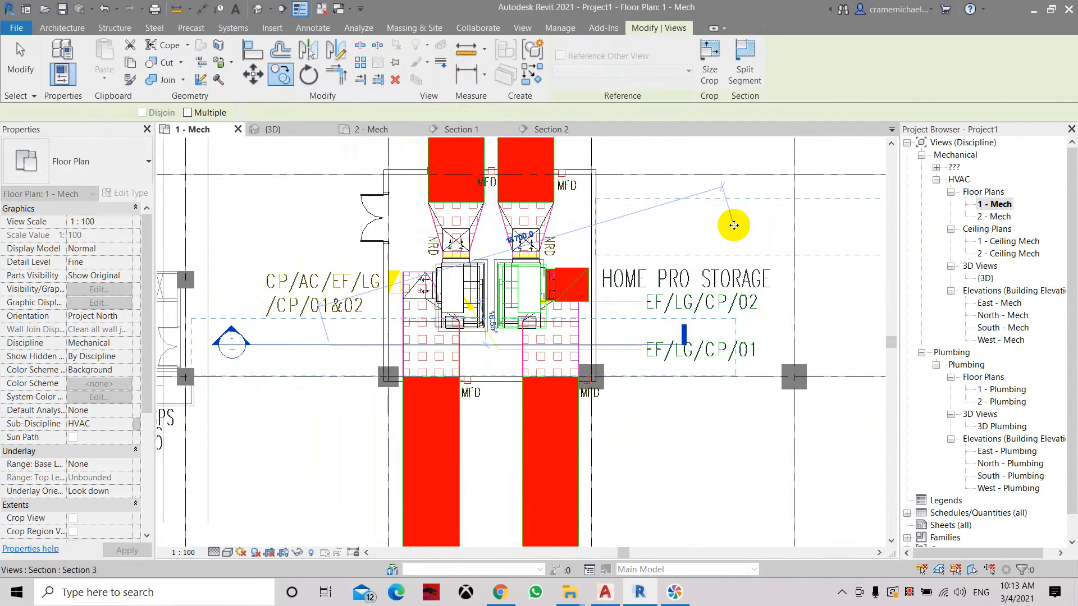
Rotate the copied section line to run north-south facing the fans and move it along the fan room's east wall
click(309, 75)
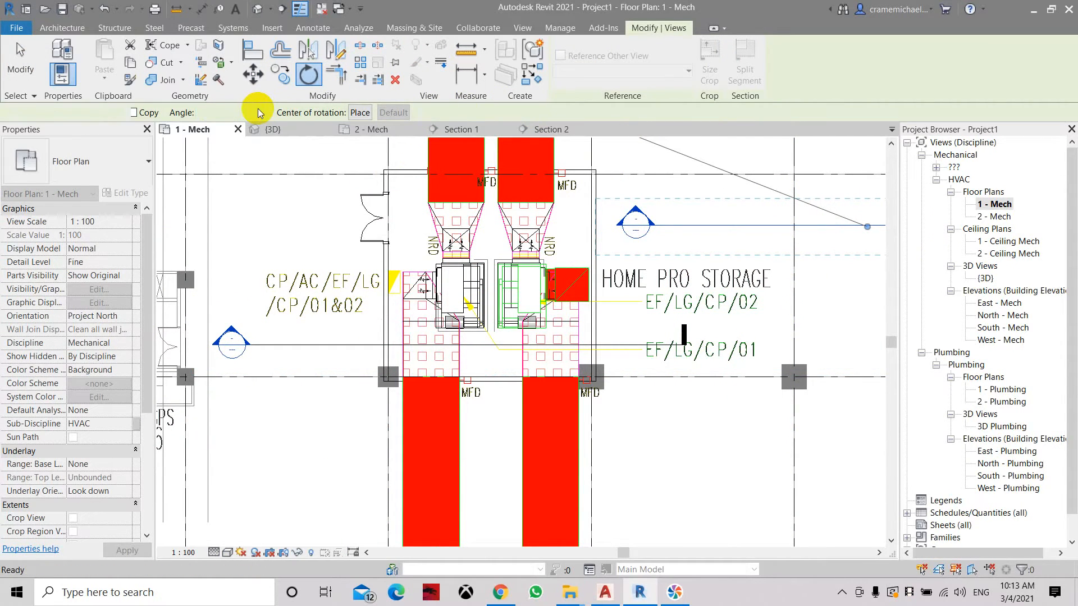
key(Return)
scroll(342, 248, down, 4)
click(254, 73)
click(641, 348)
scroll(482, 340, up, 1)
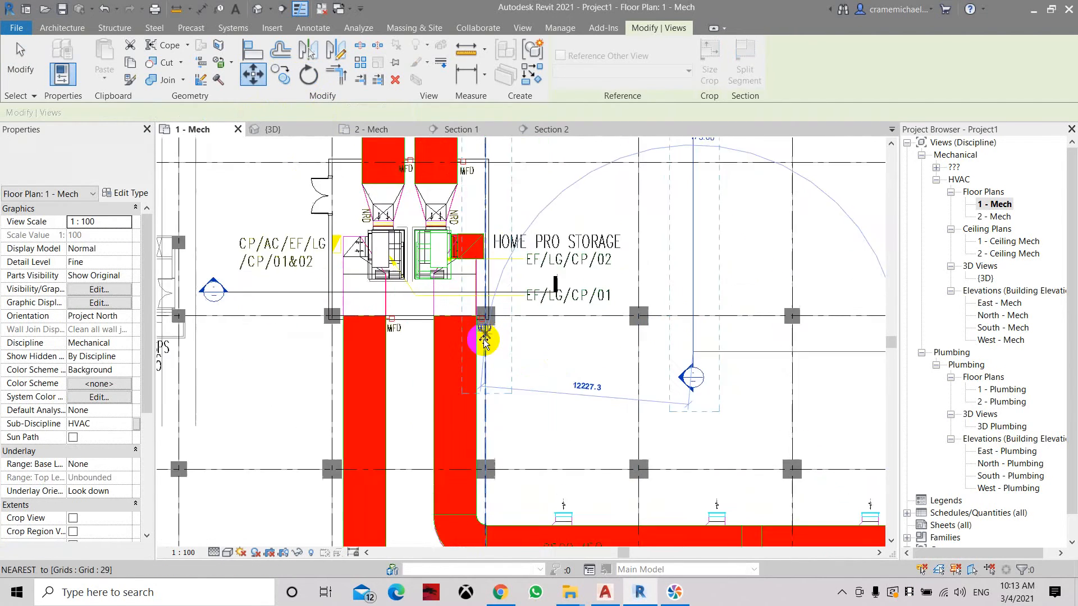
scroll(482, 339, up, 4)
click(476, 347)
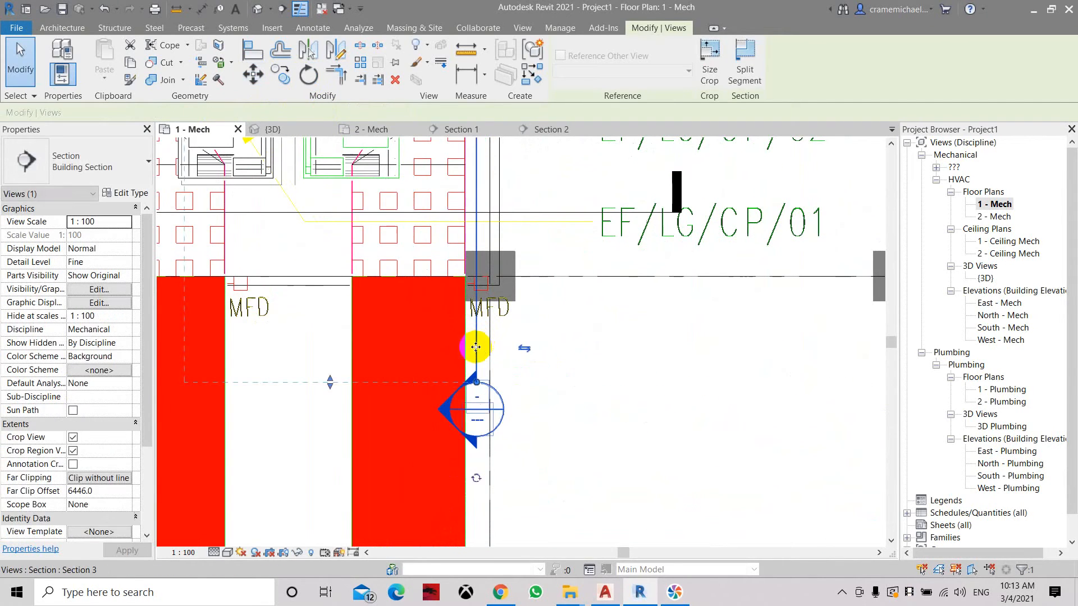
Open the view of the copied section line to show the fan from the side
key(Escape)
double_click(470, 388)
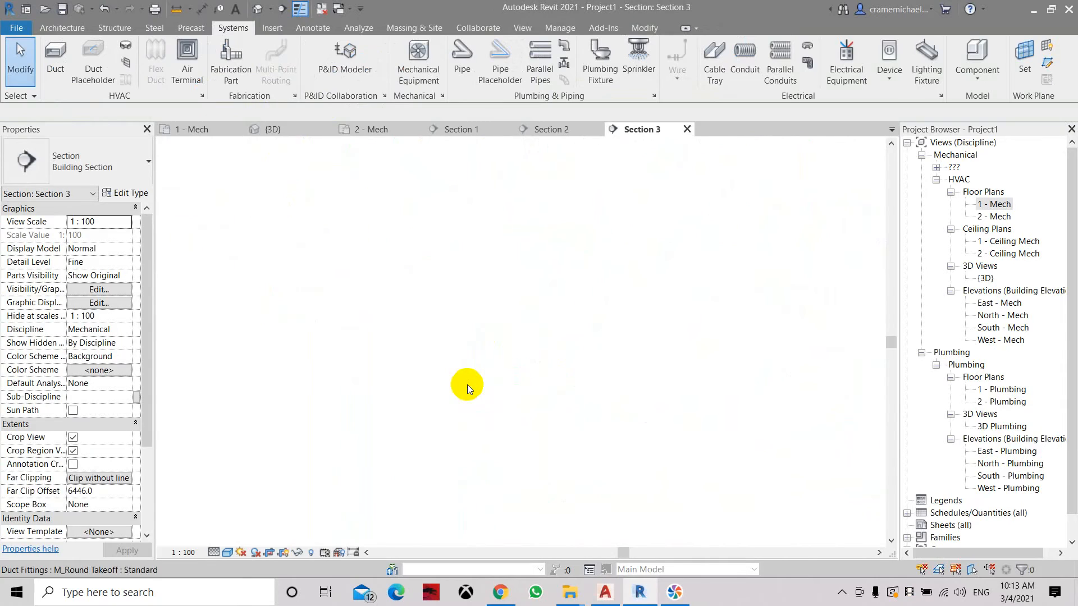
scroll(447, 416, up, 2)
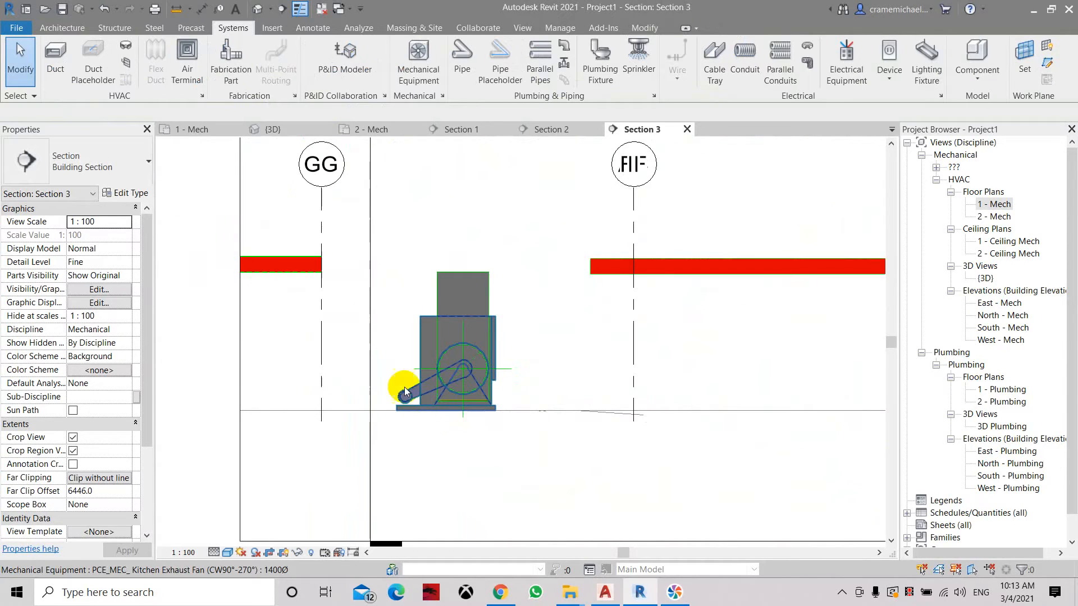
Widen the Section 3 crop region beyond grid GG, and in the 1 - Mech plan reduce its far clip offset to about 3896 mm
scroll(376, 322, down, 4)
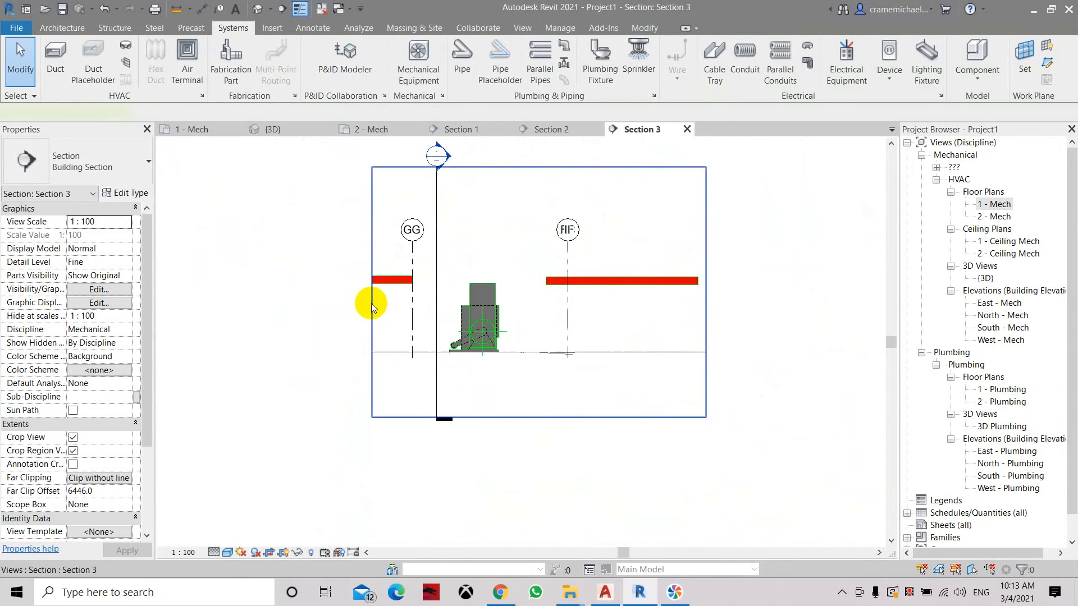
click(371, 304)
drag(371, 292, 311, 282)
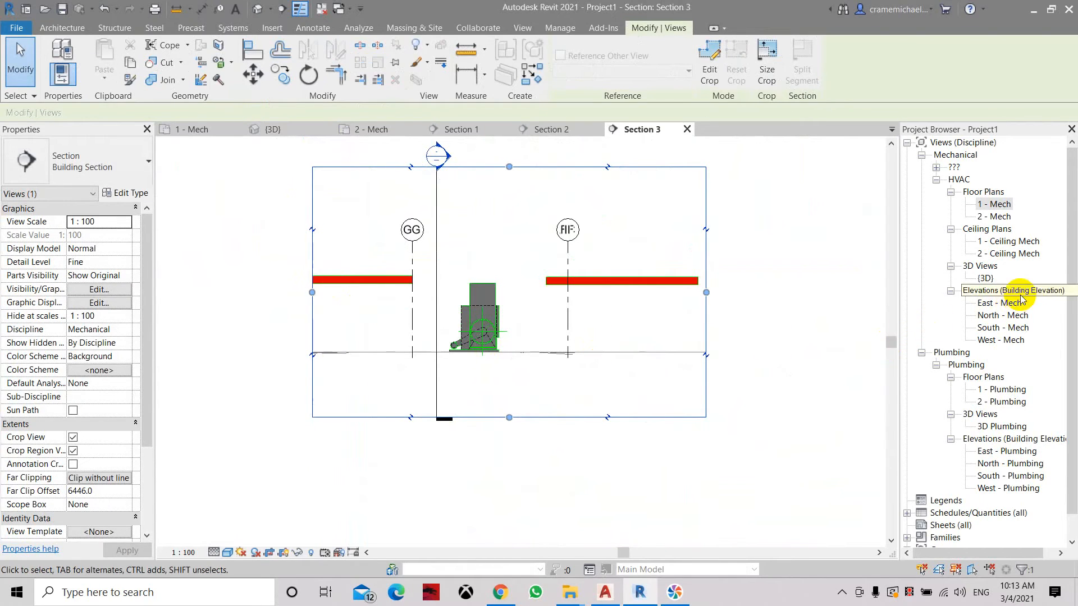
double_click(998, 204)
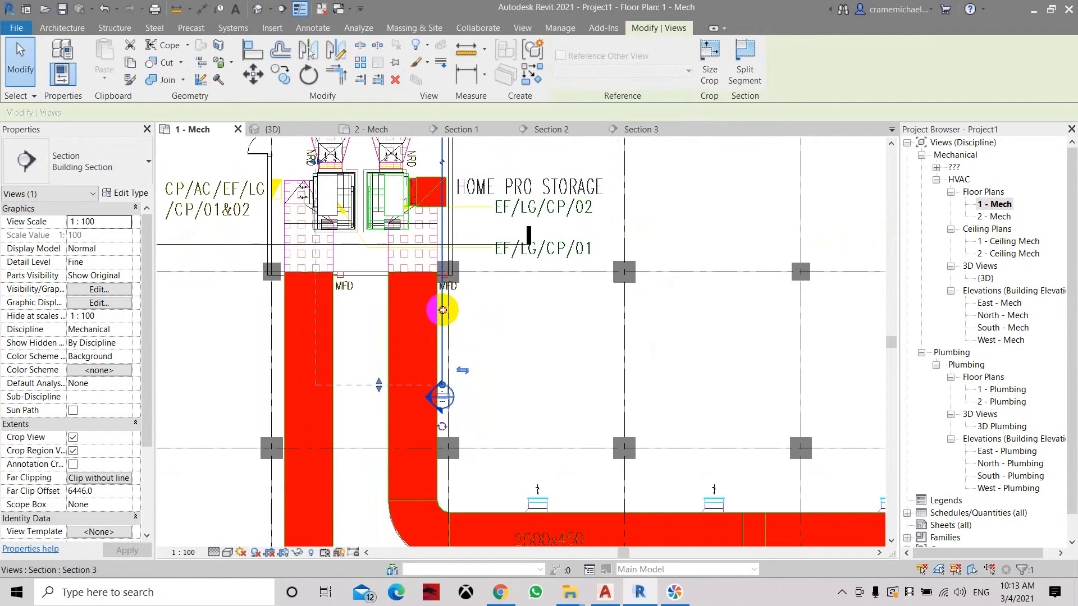
drag(312, 160, 366, 162)
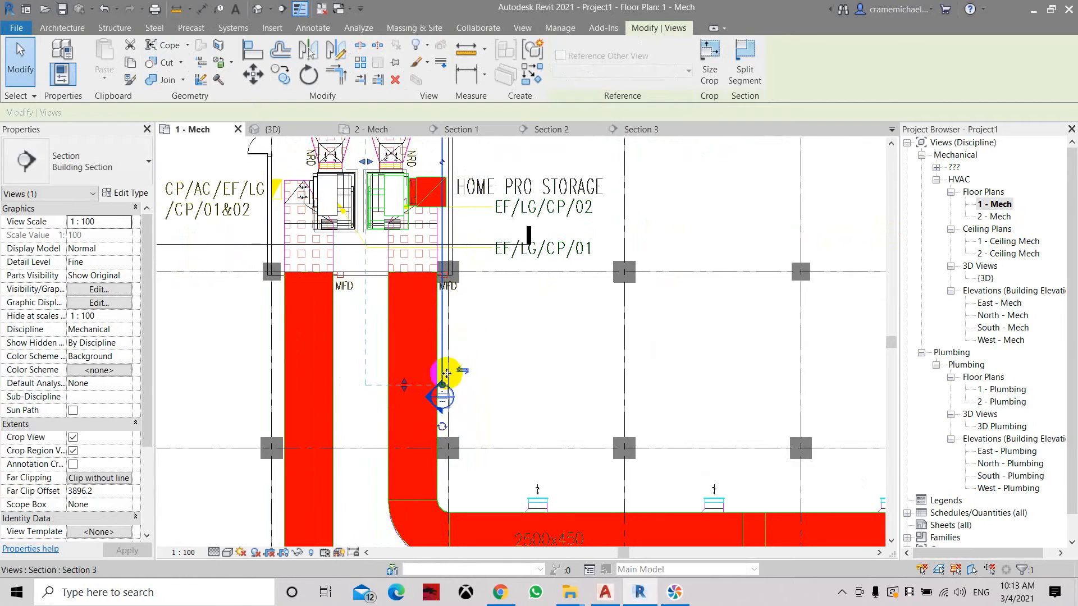
Move the Section 3 line slightly east so it runs just outside the vertical duct's east face
scroll(444, 169, up, 2)
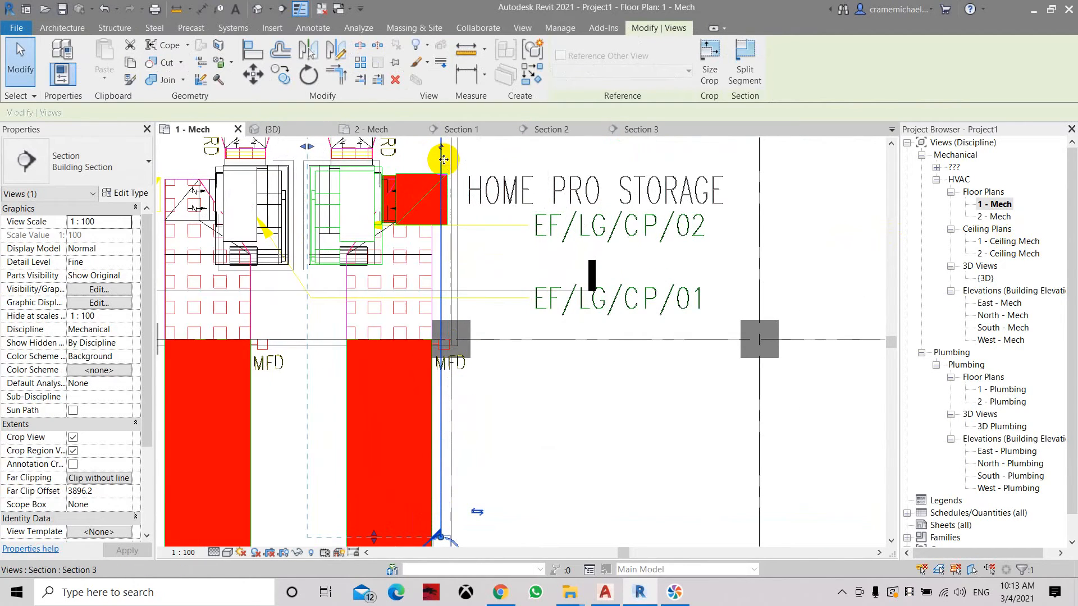
click(435, 487)
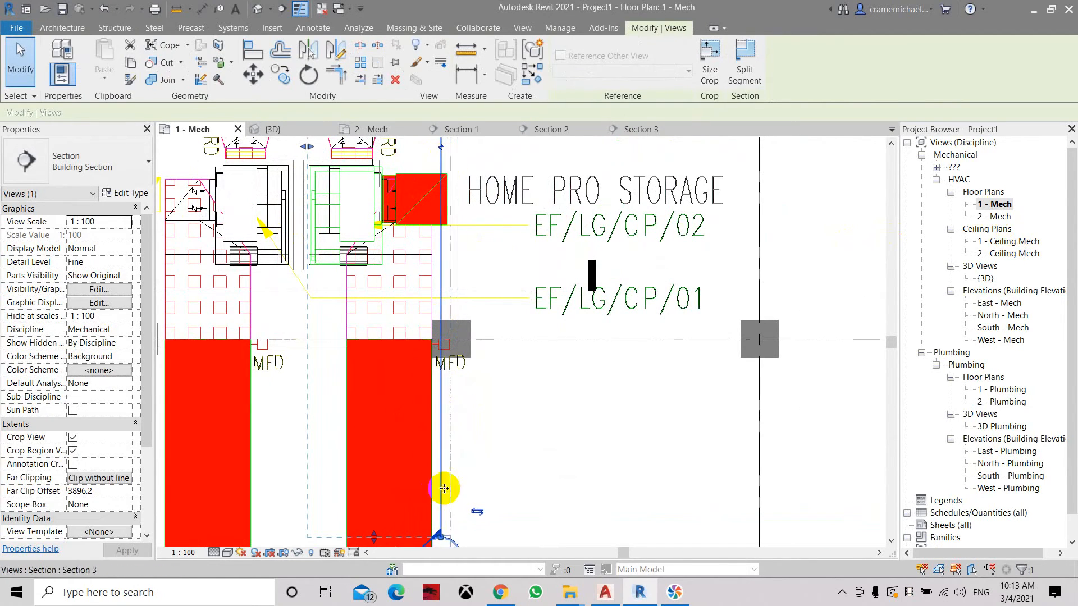
click(456, 433)
click(252, 73)
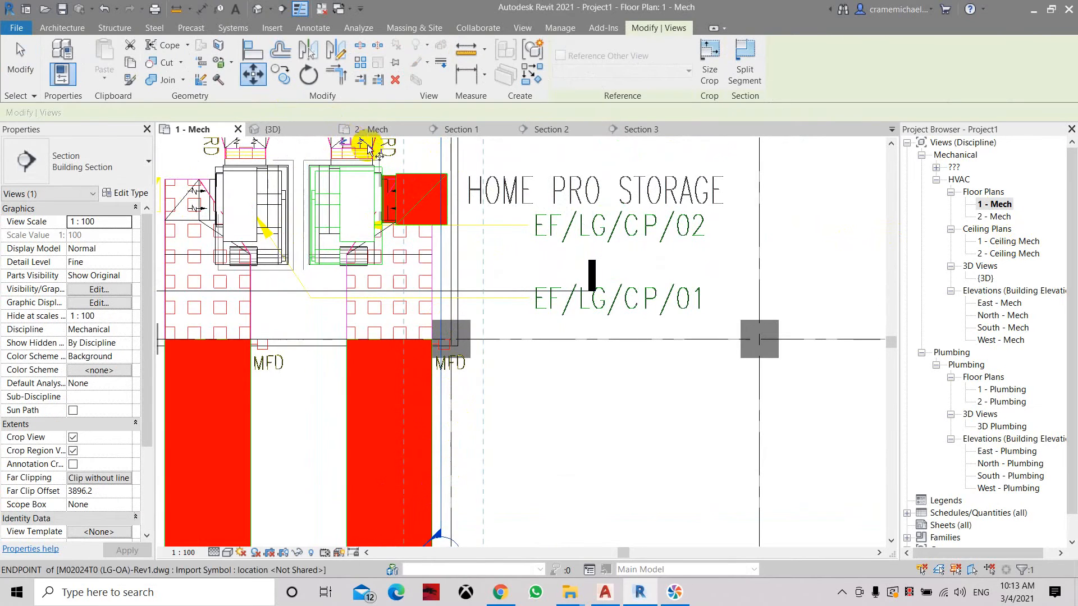
click(456, 159)
scroll(453, 160, up, 3)
scroll(452, 161, up, 3)
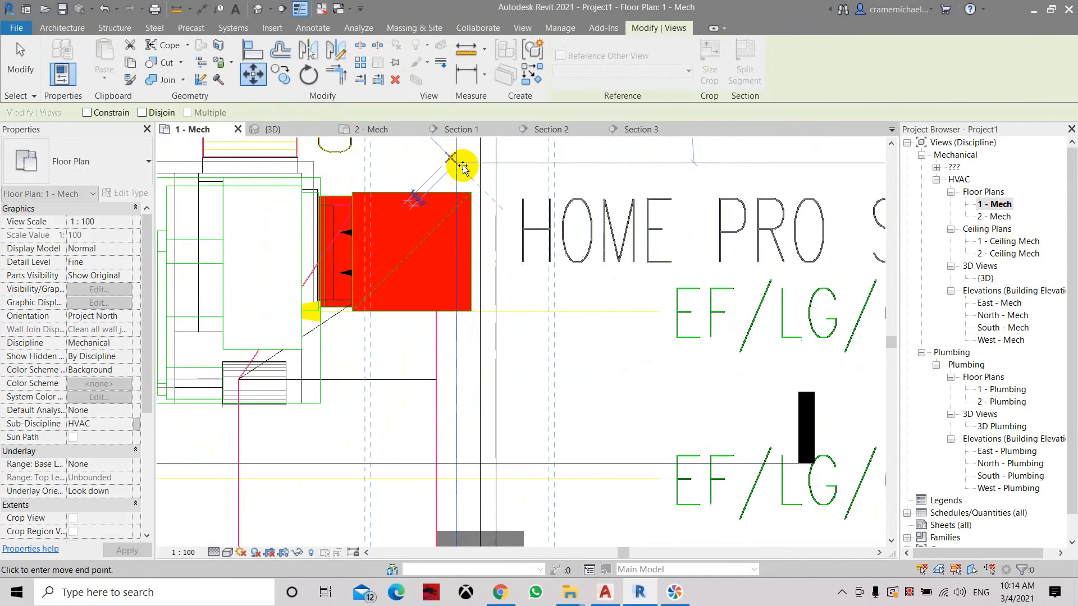
scroll(483, 176, up, 4)
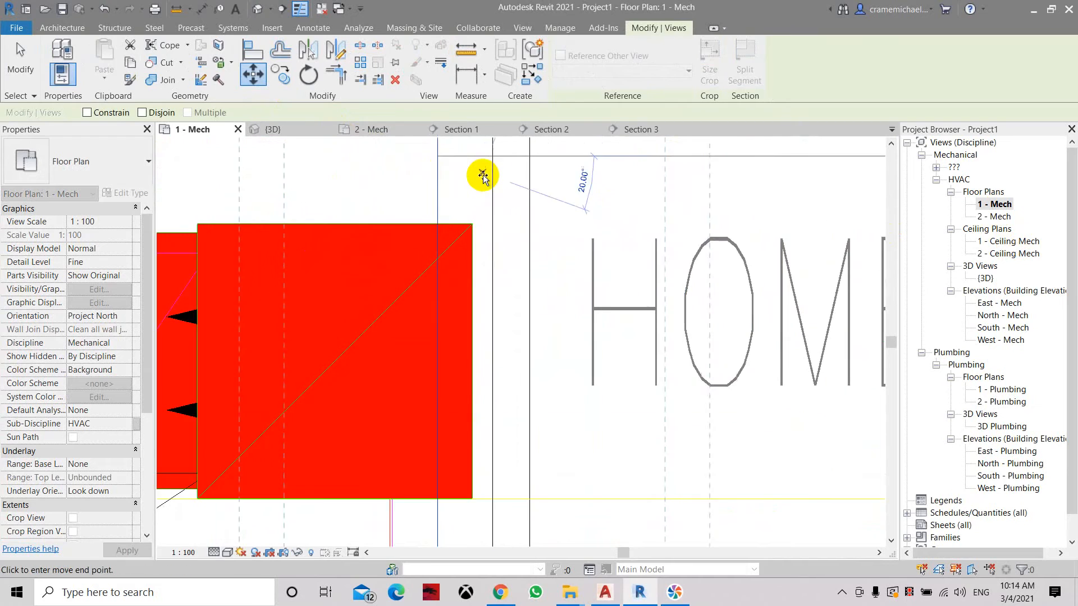
click(482, 175)
scroll(483, 175, down, 1)
scroll(483, 176, down, 6)
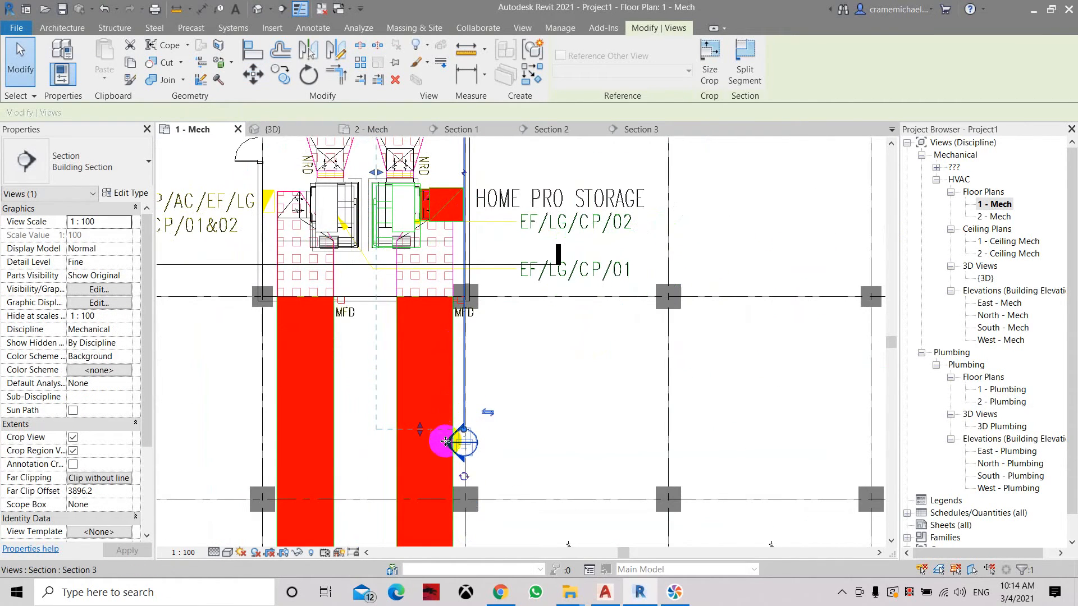
In the Section 3 view, stretch the end of the high-level exhaust duct past grid GG toward the fan
key(Escape)
double_click(456, 439)
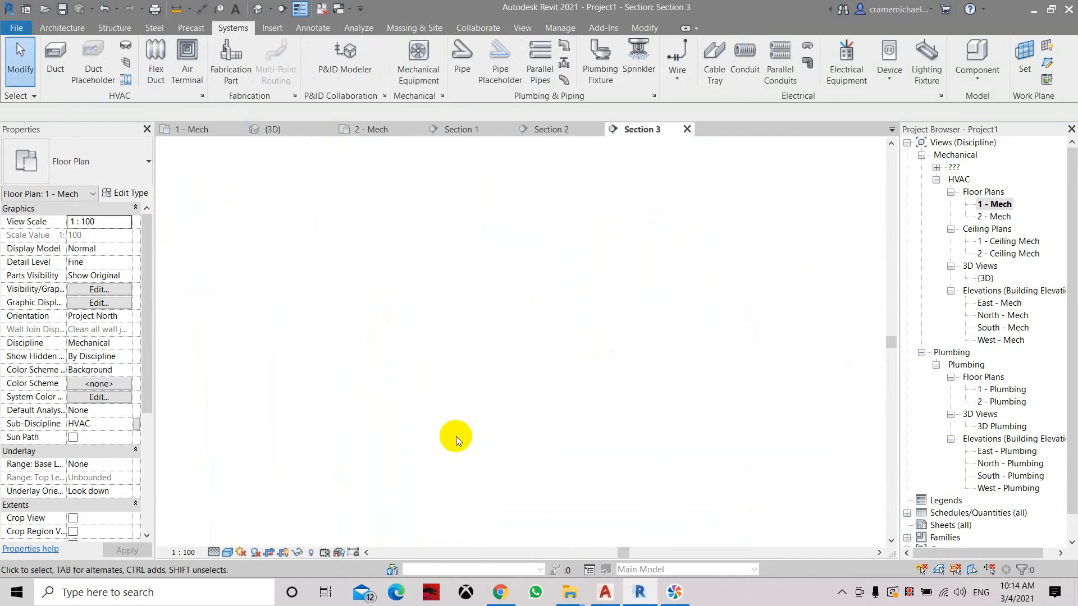
scroll(481, 306, up, 5)
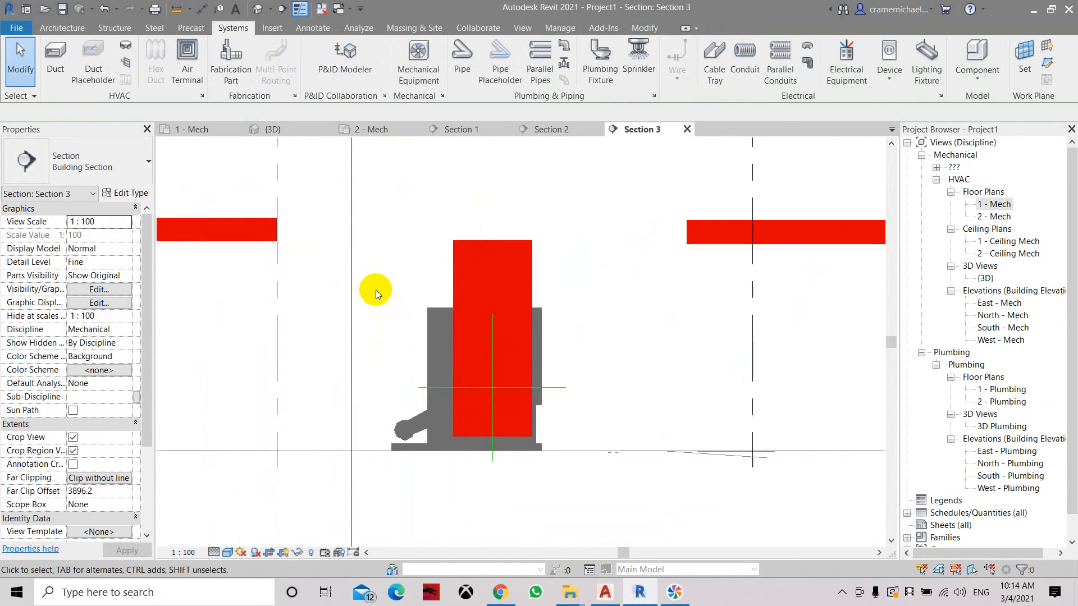
middle_drag(384, 301, 380, 324)
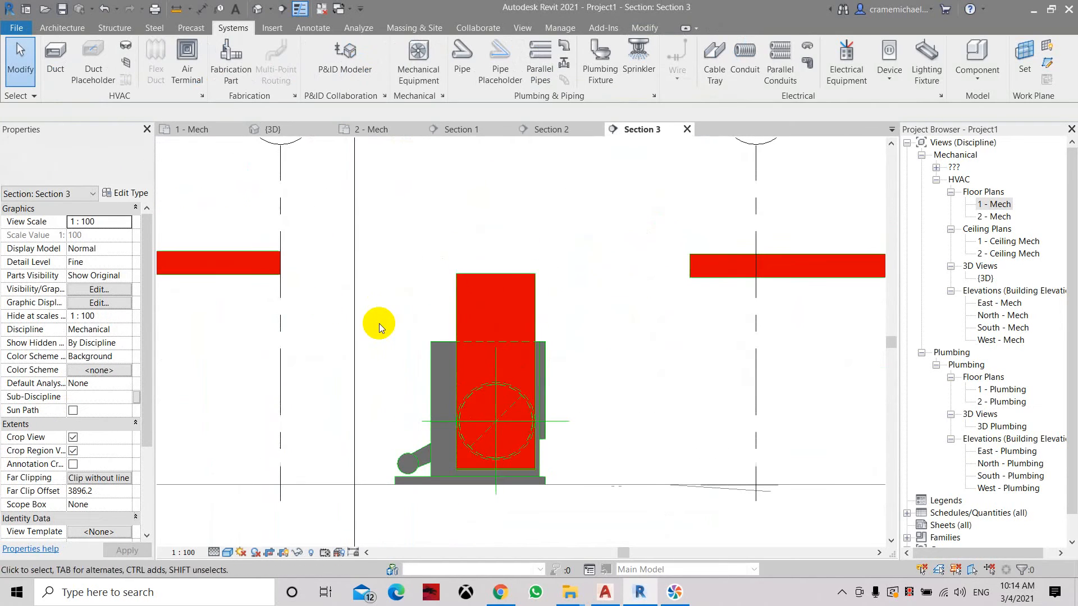
click(277, 272)
drag(280, 264, 336, 263)
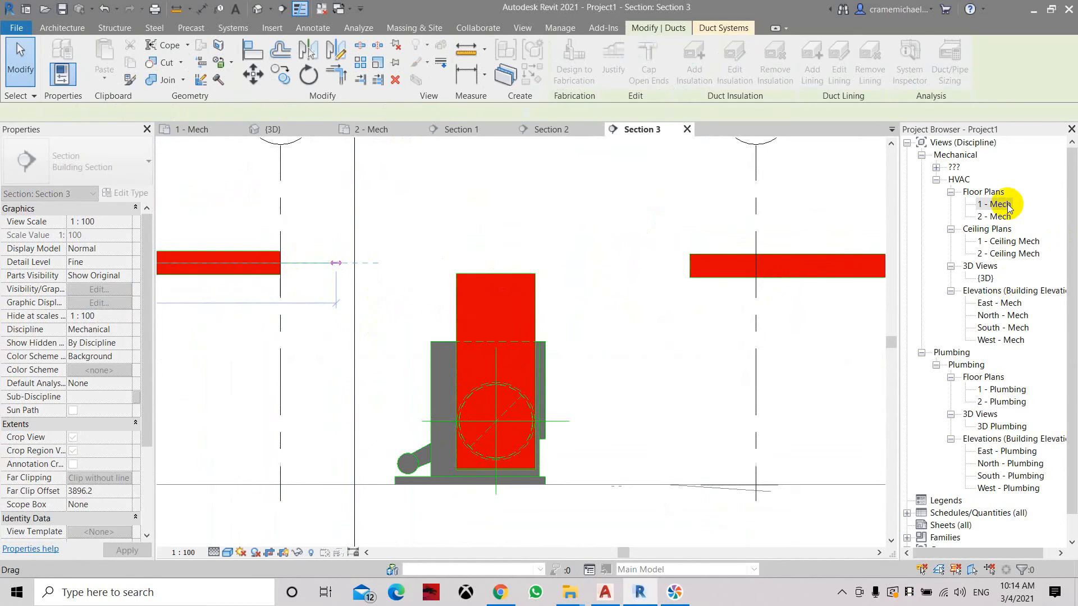
In the 1 - Mech plan, try to join the 2500x450 exhaust duct to the vertical fan duct with Trim/Extend to Corner
double_click(999, 204)
middle_drag(430, 354, 411, 425)
scroll(428, 293, up, 2)
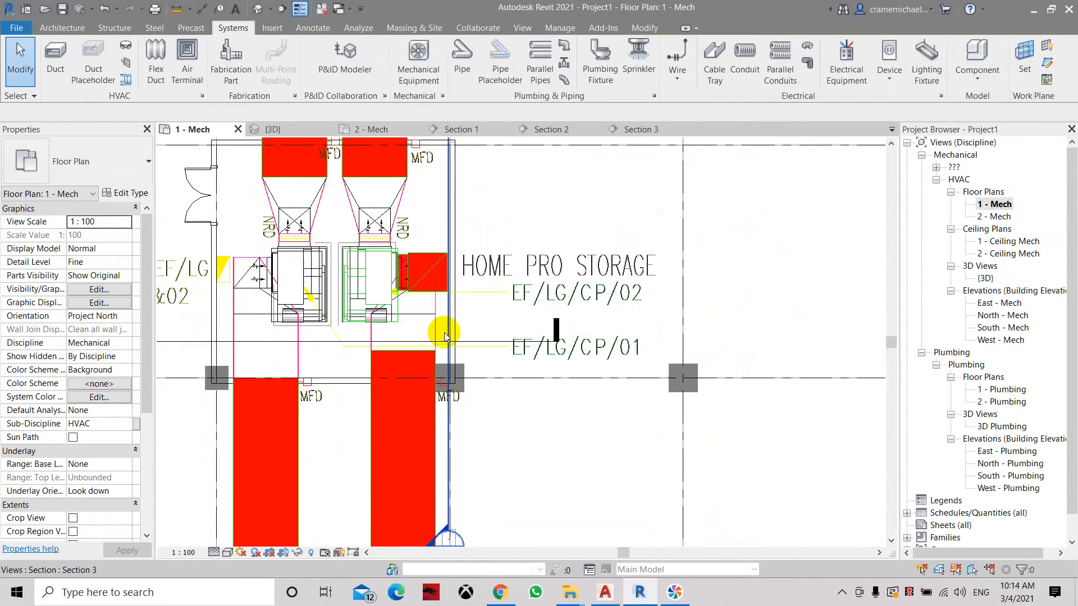
click(390, 356)
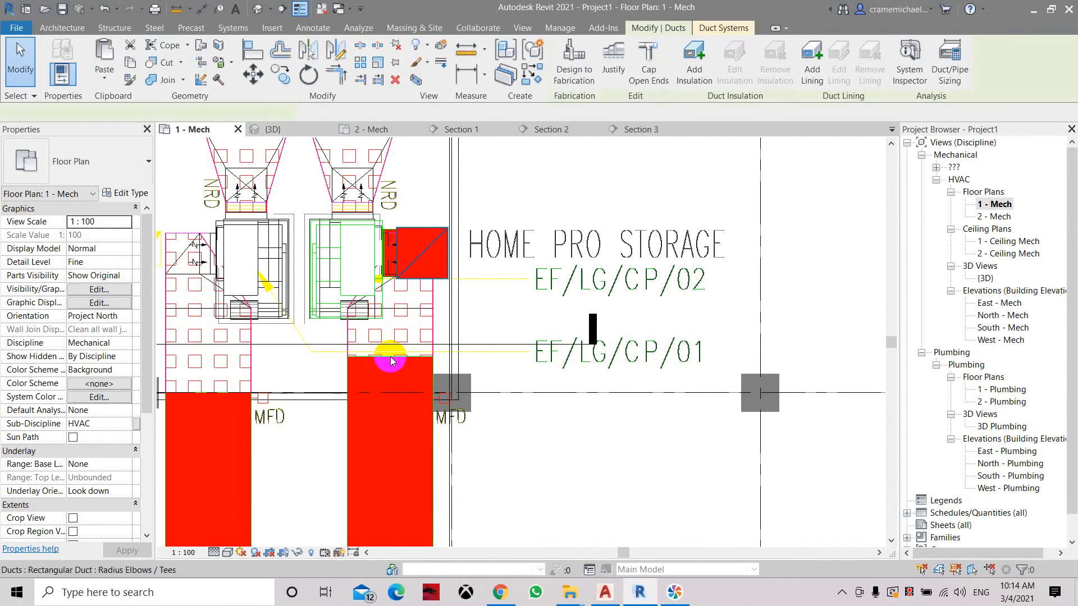
click(343, 77)
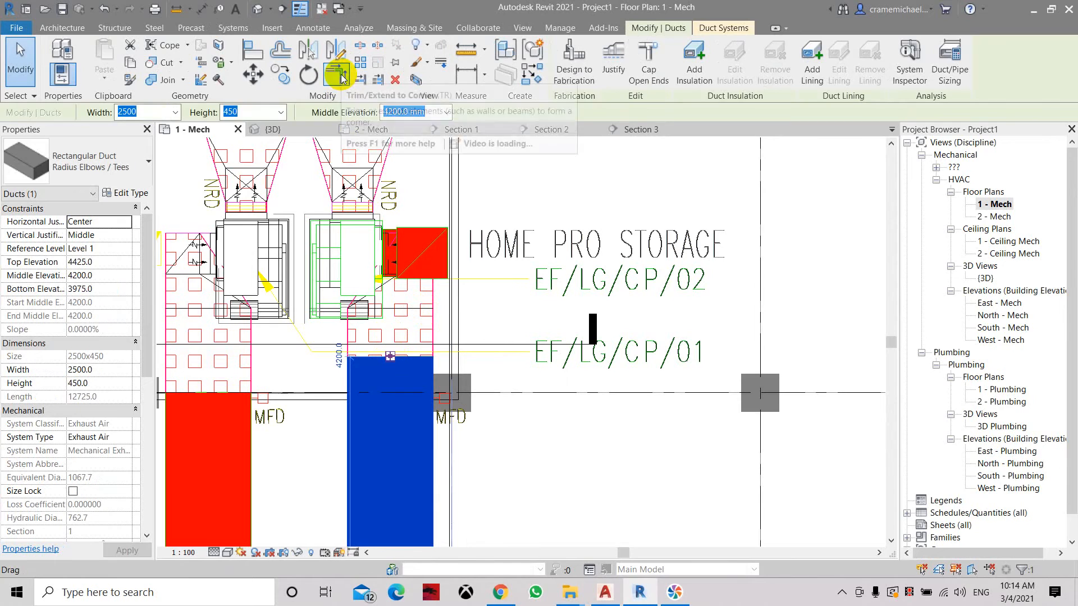
click(397, 364)
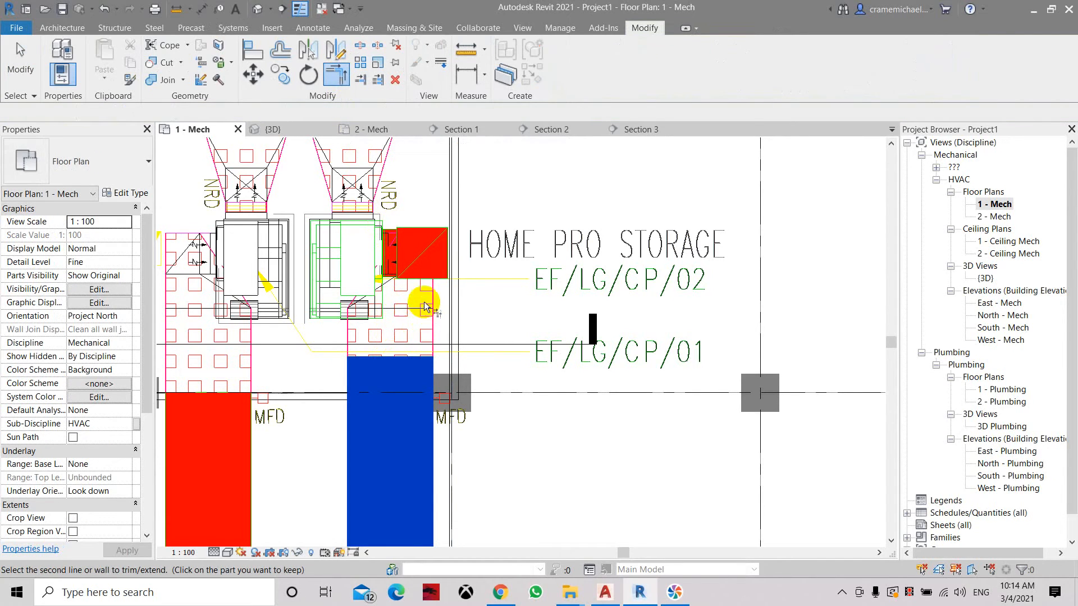
click(425, 275)
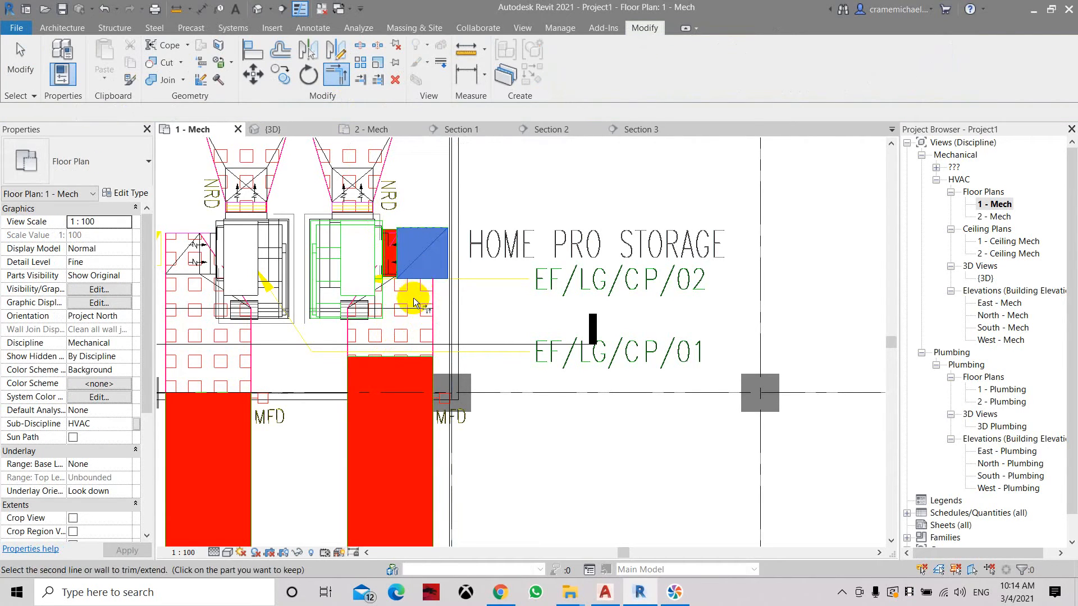
key(Escape)
key(Escape)
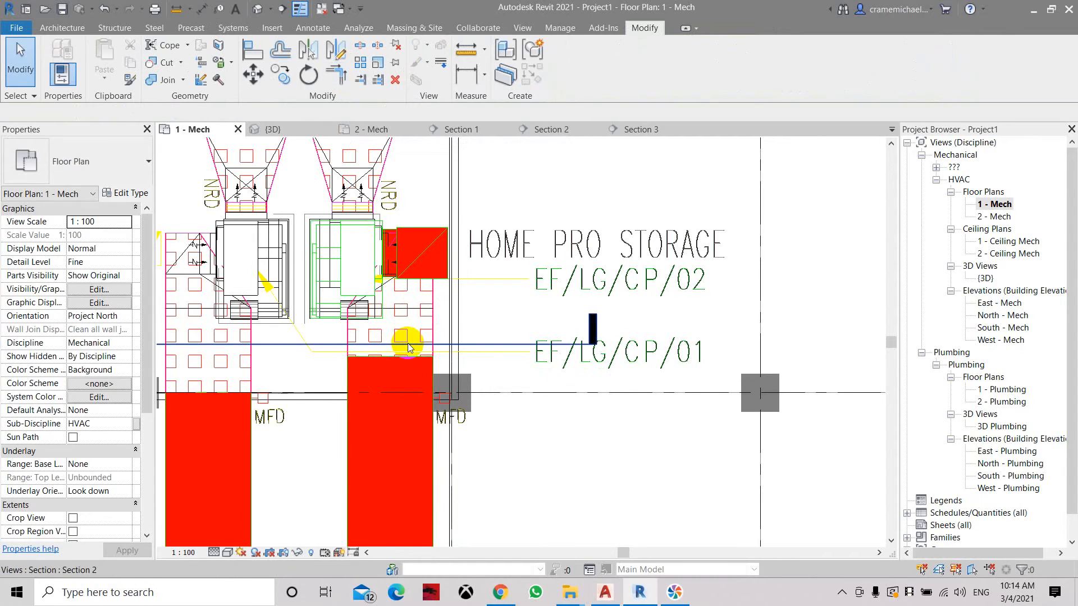
Examine the 2500x450 exhaust duct in plan and compare its height with the vertical fan duct in Section 3
scroll(408, 345, up, 1)
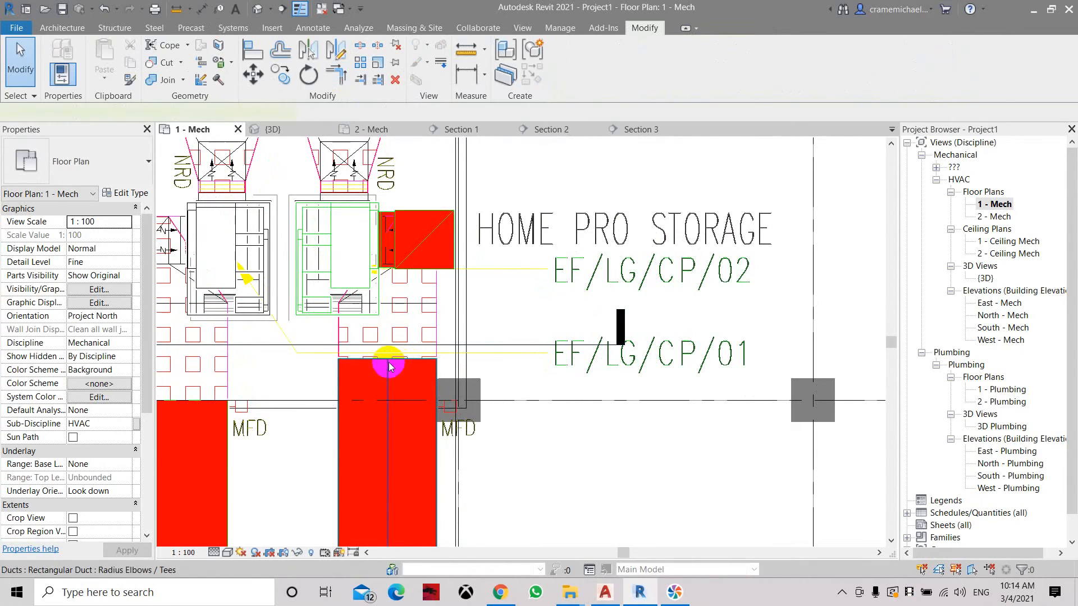
click(386, 362)
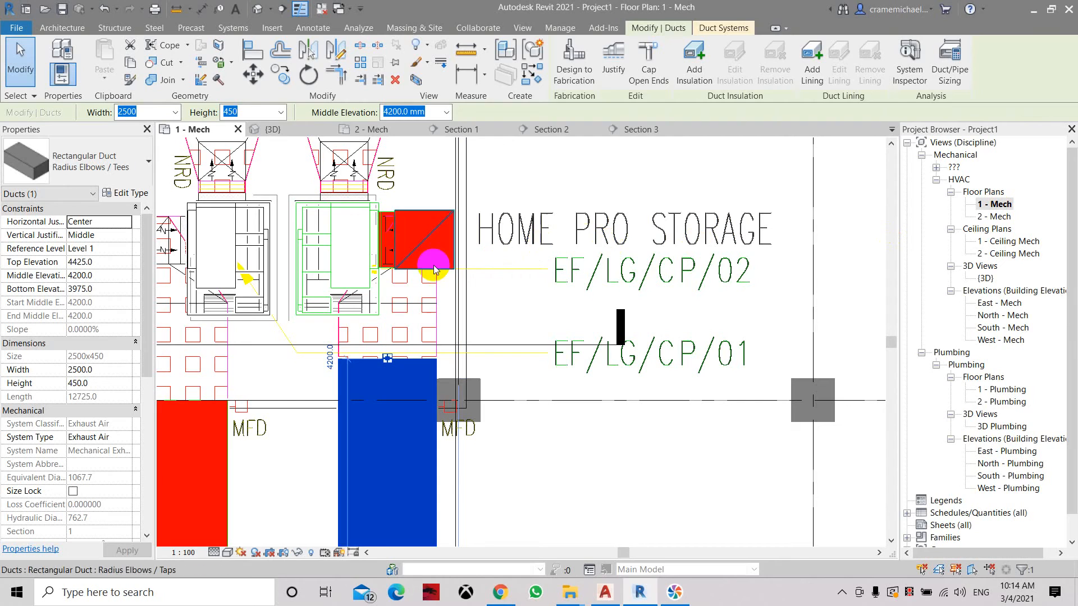
click(785, 222)
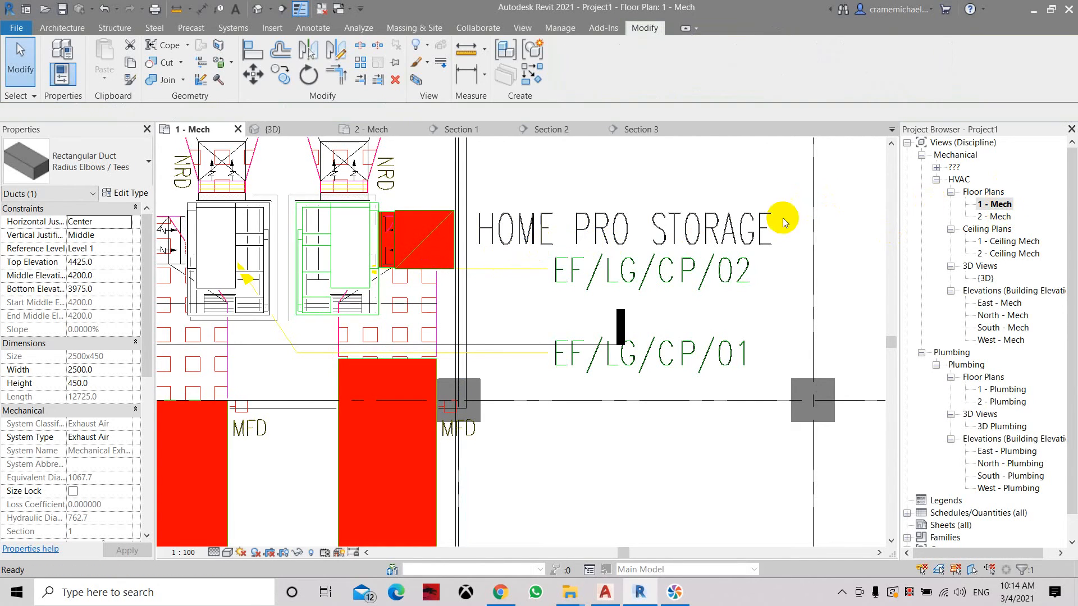
click(432, 370)
scroll(529, 413, down, 4)
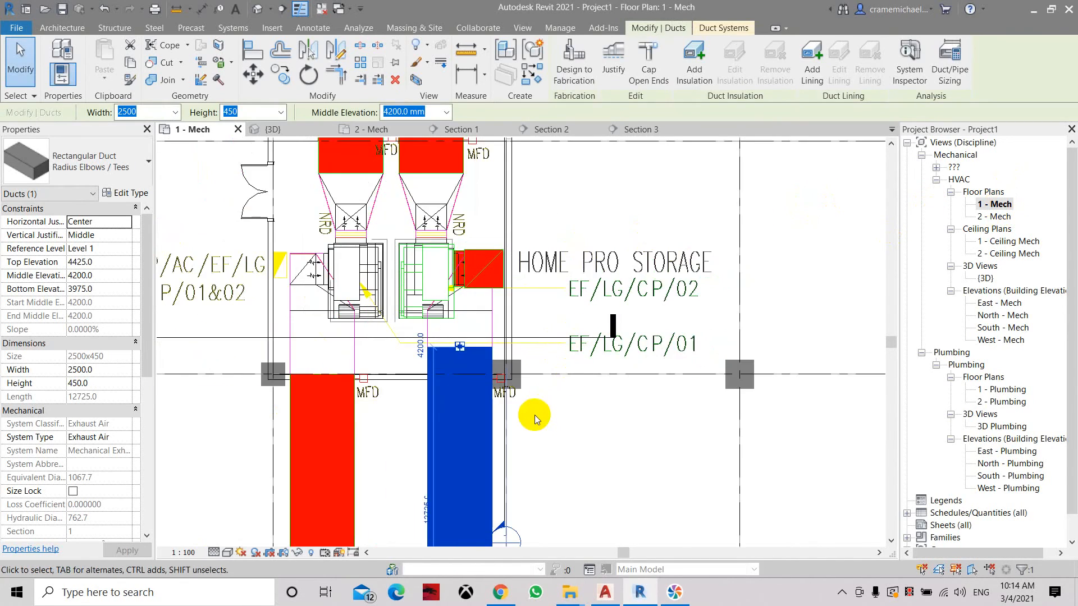
double_click(514, 492)
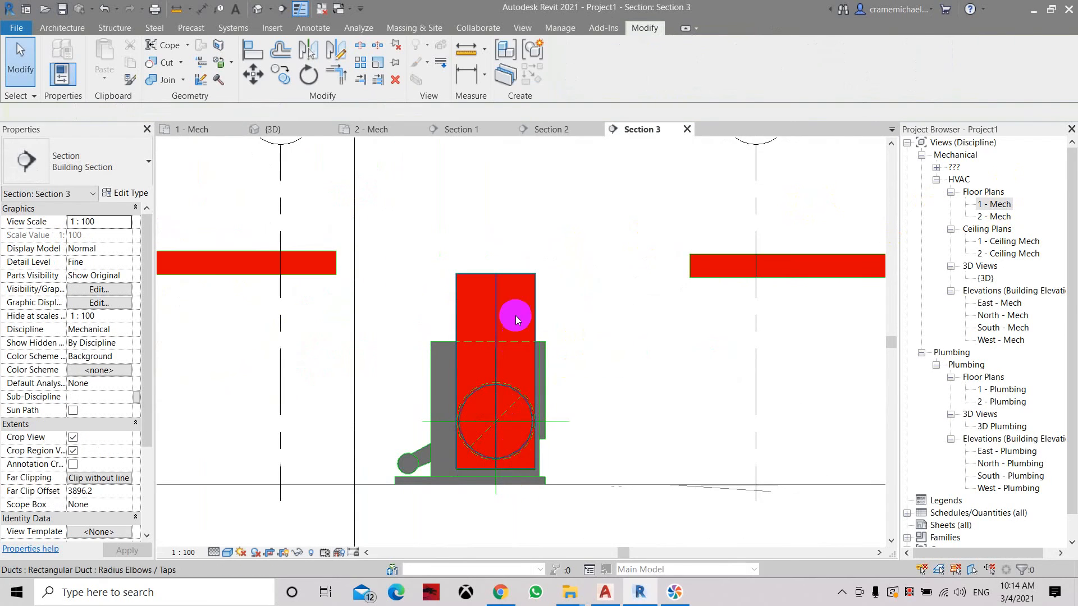
scroll(452, 289, up, 4)
middle_drag(450, 290, 450, 335)
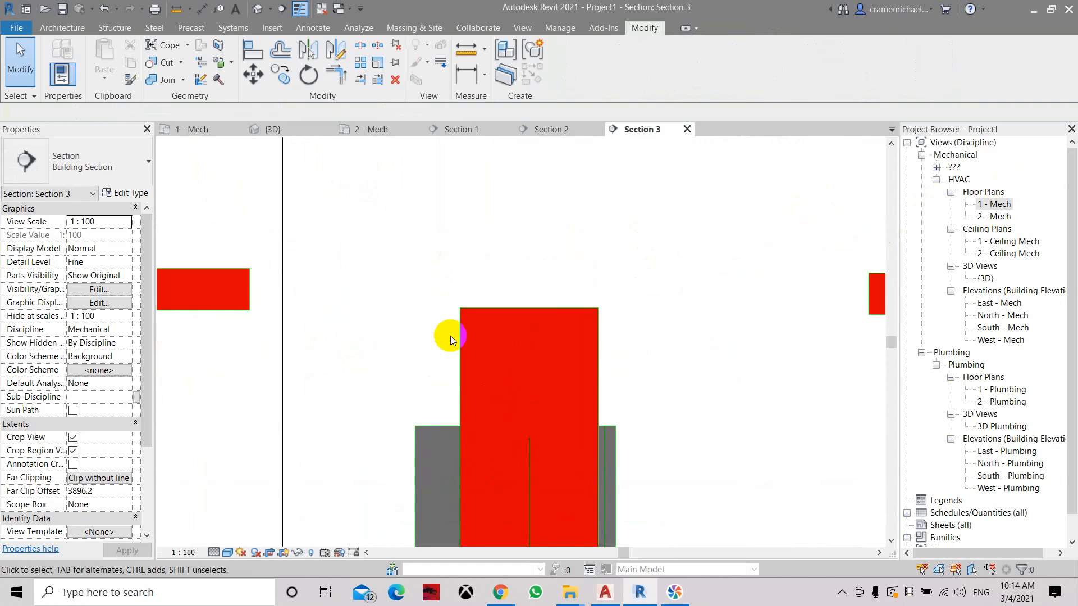
scroll(450, 336, down, 2)
middle_drag(464, 362, 425, 331)
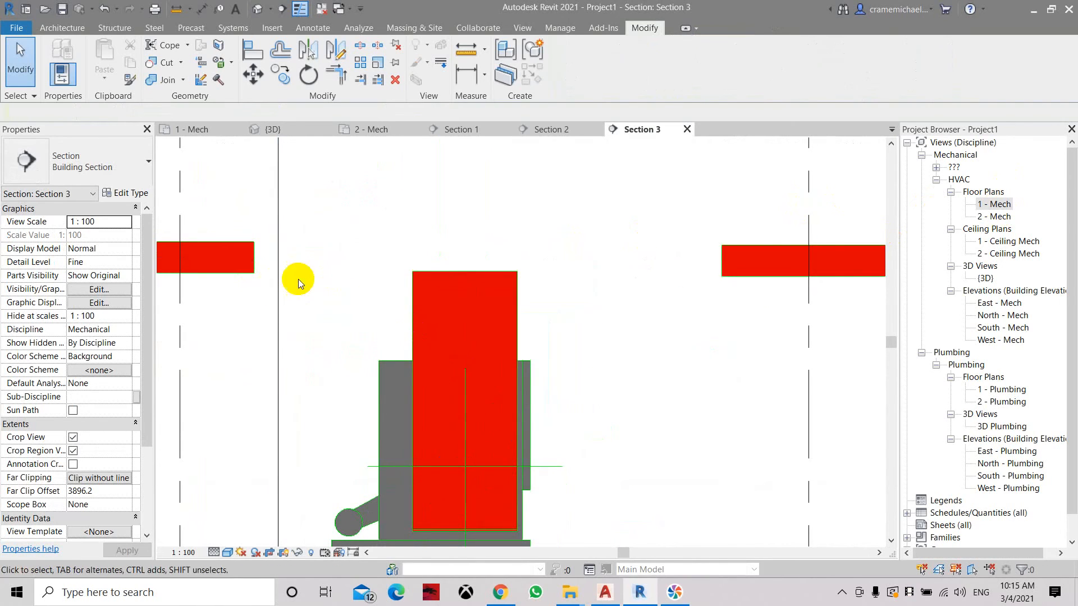
click(454, 302)
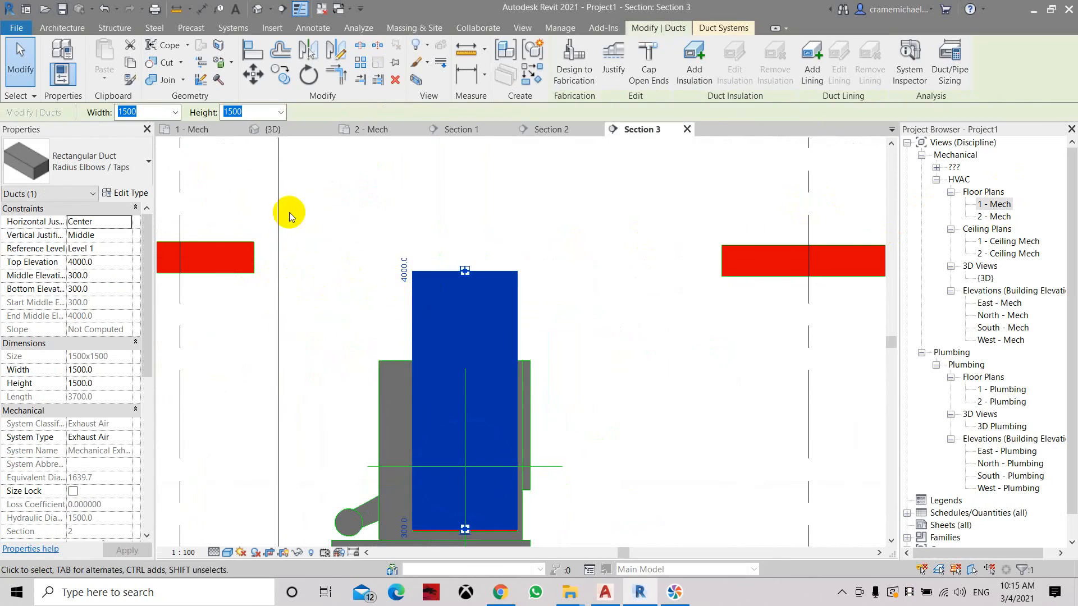
click(272, 231)
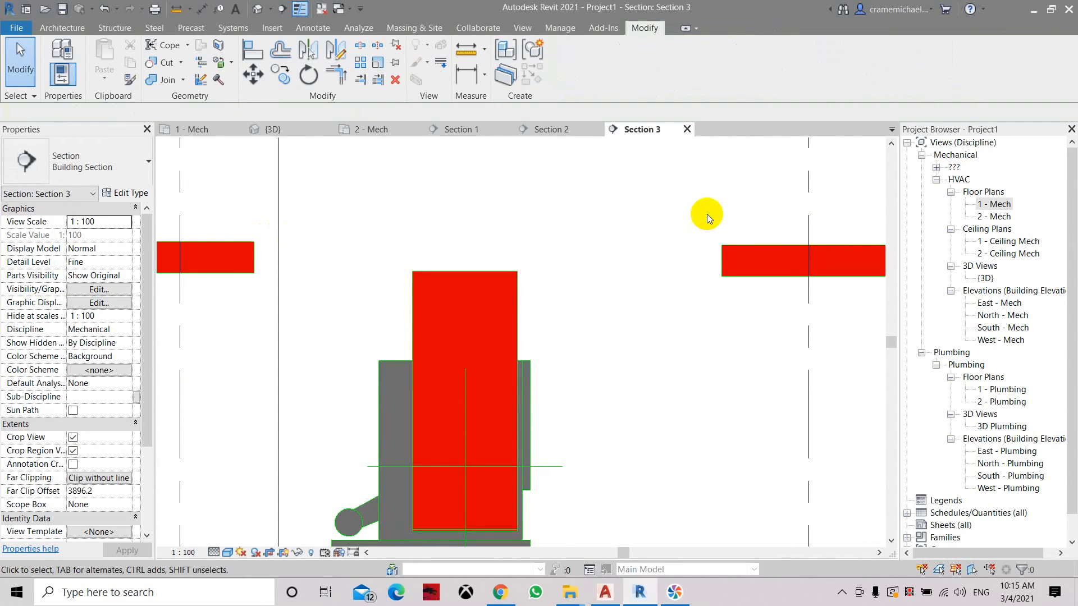
Return to the 1 - Mech floor plan at the gap between the right fan's vertical duct and the 2500x450 exhaust duct
click(998, 205)
double_click(998, 205)
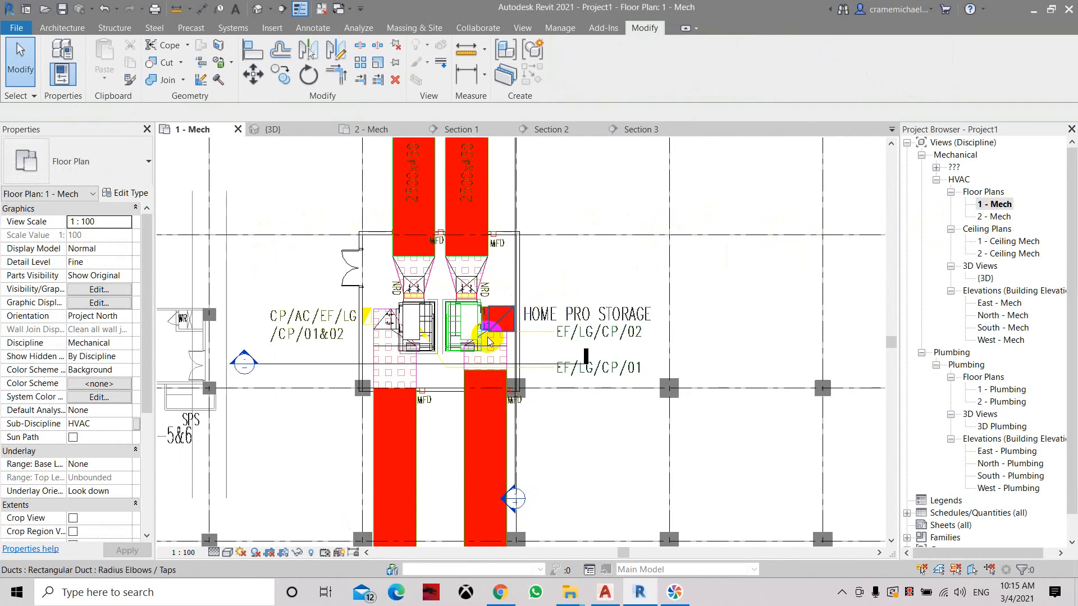
scroll(491, 410, up, 2)
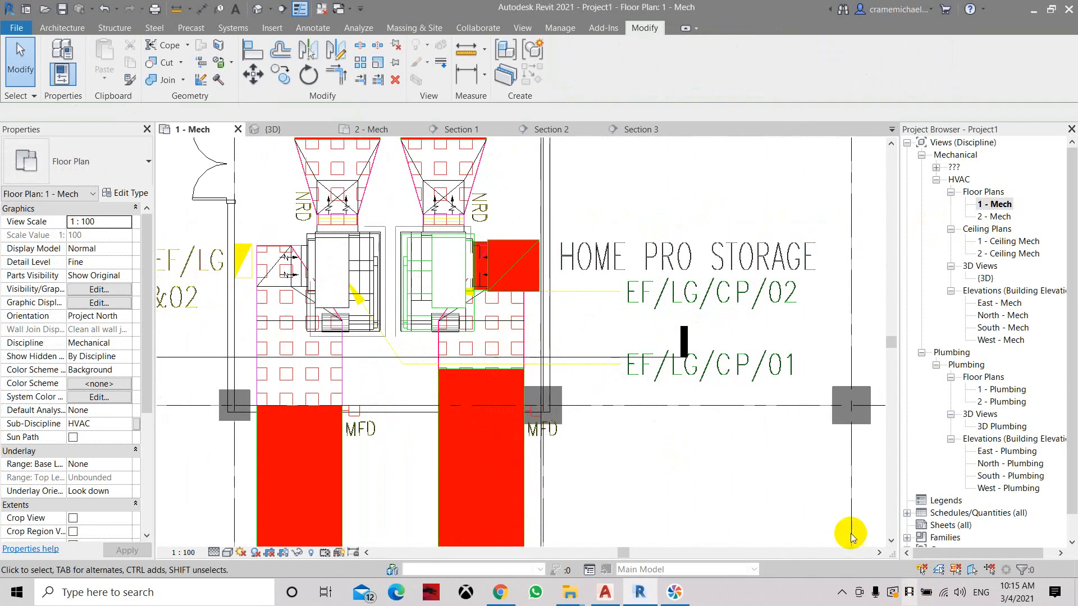
click(500, 298)
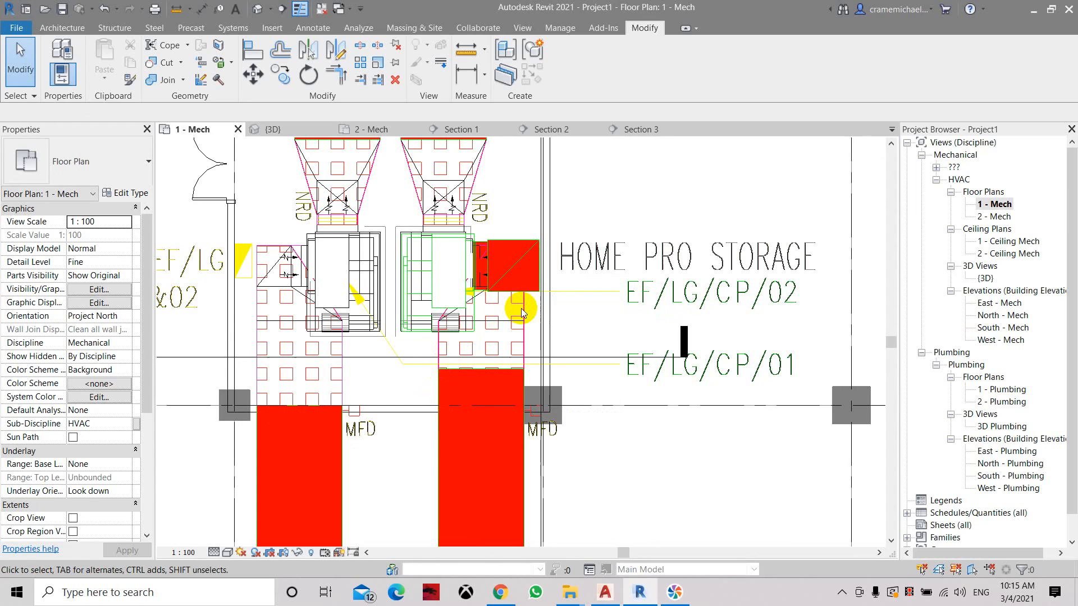
click(484, 375)
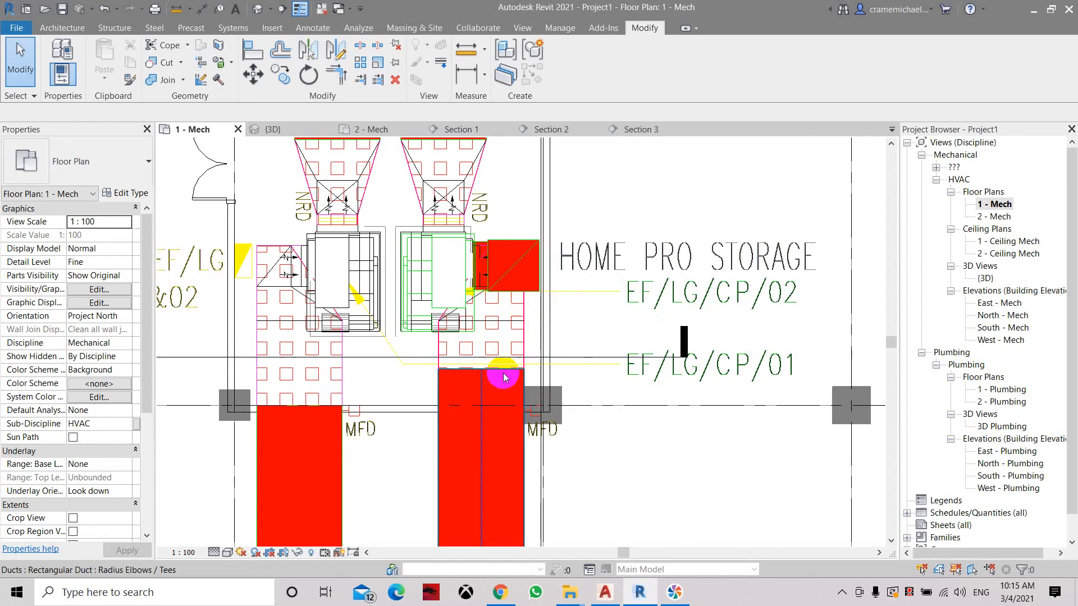